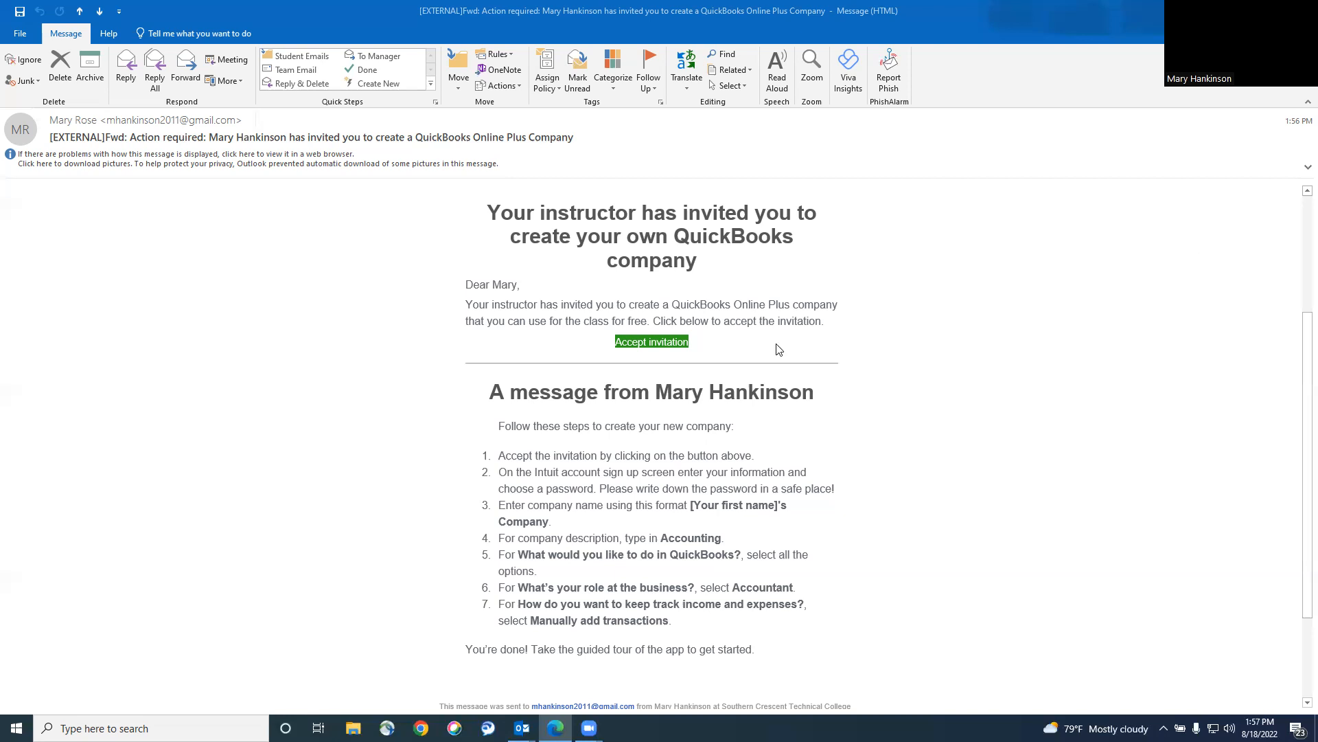
Accept the QuickBooks Online Plus invitation in the Outlook email so the Intuit sign-in page opens in Chrome.
left_click(656, 342)
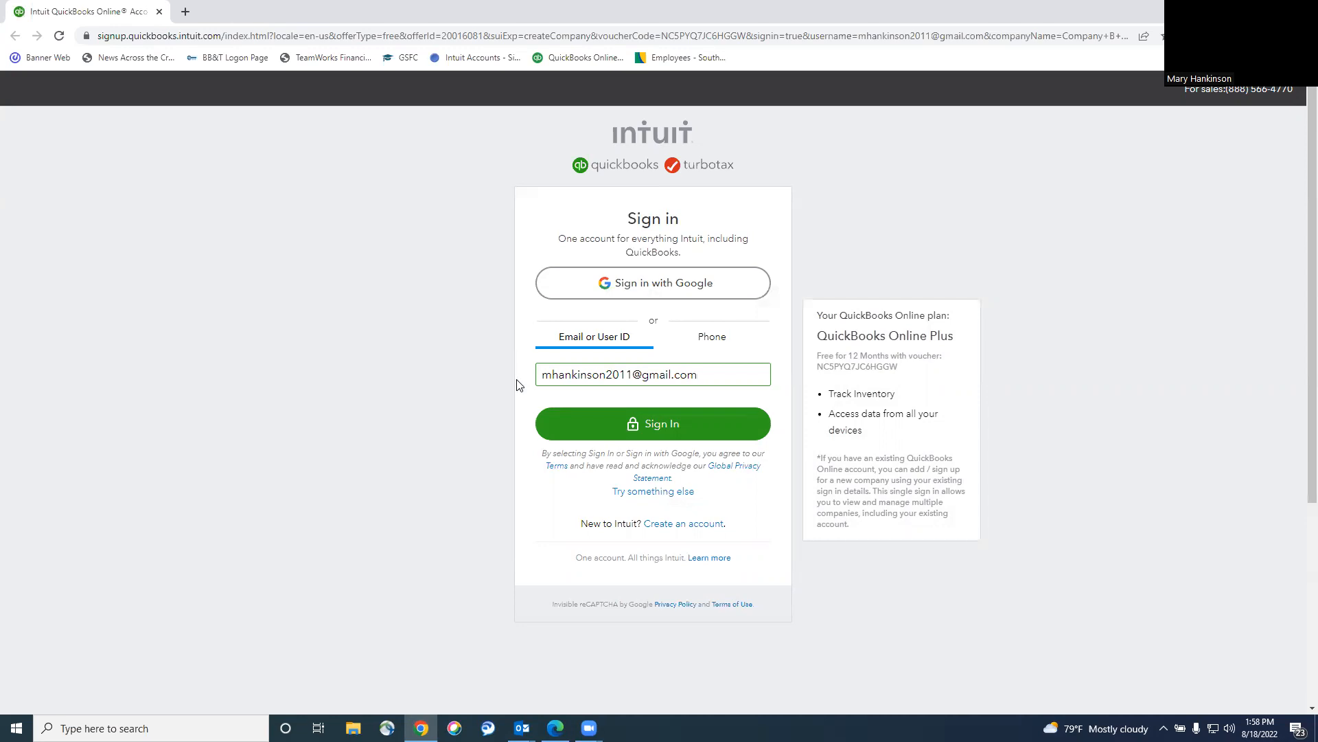
Sign in to the Intuit account with the pre-filled e-mail and the account password.
left_click(678, 431)
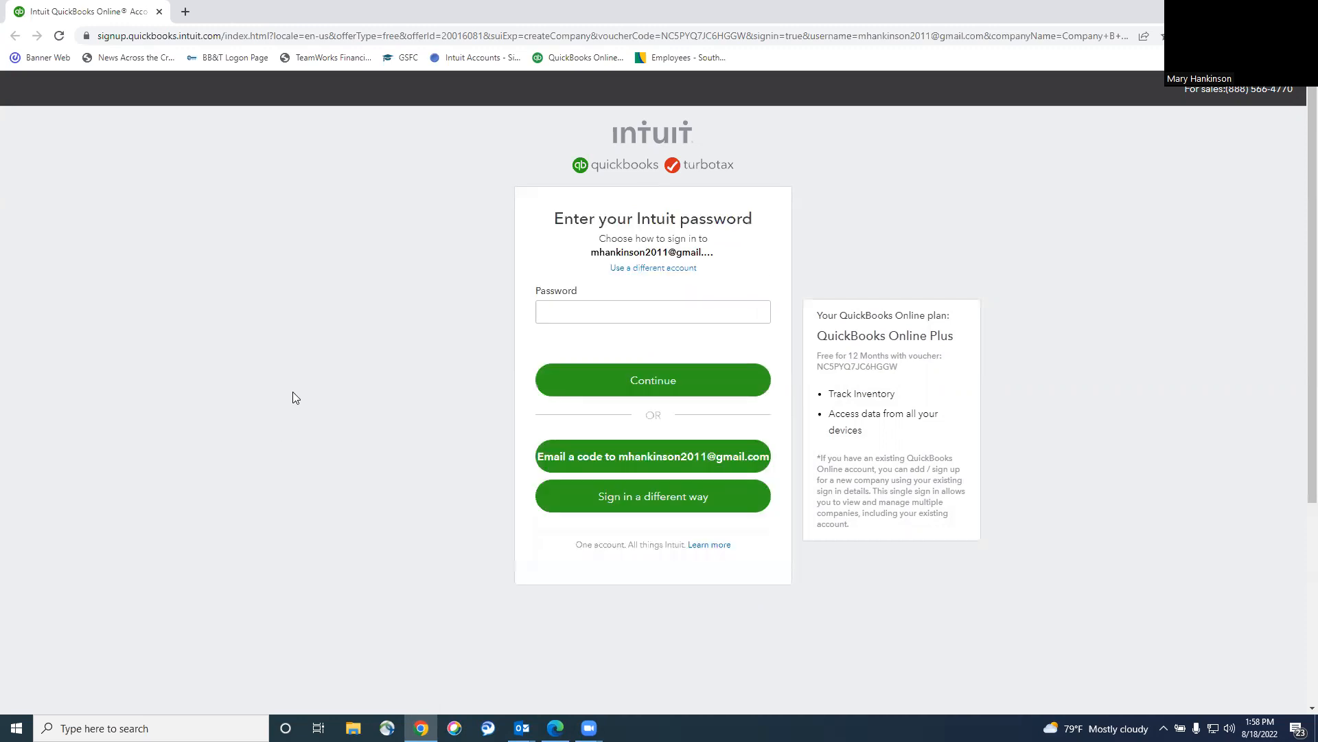
left_click(733, 311)
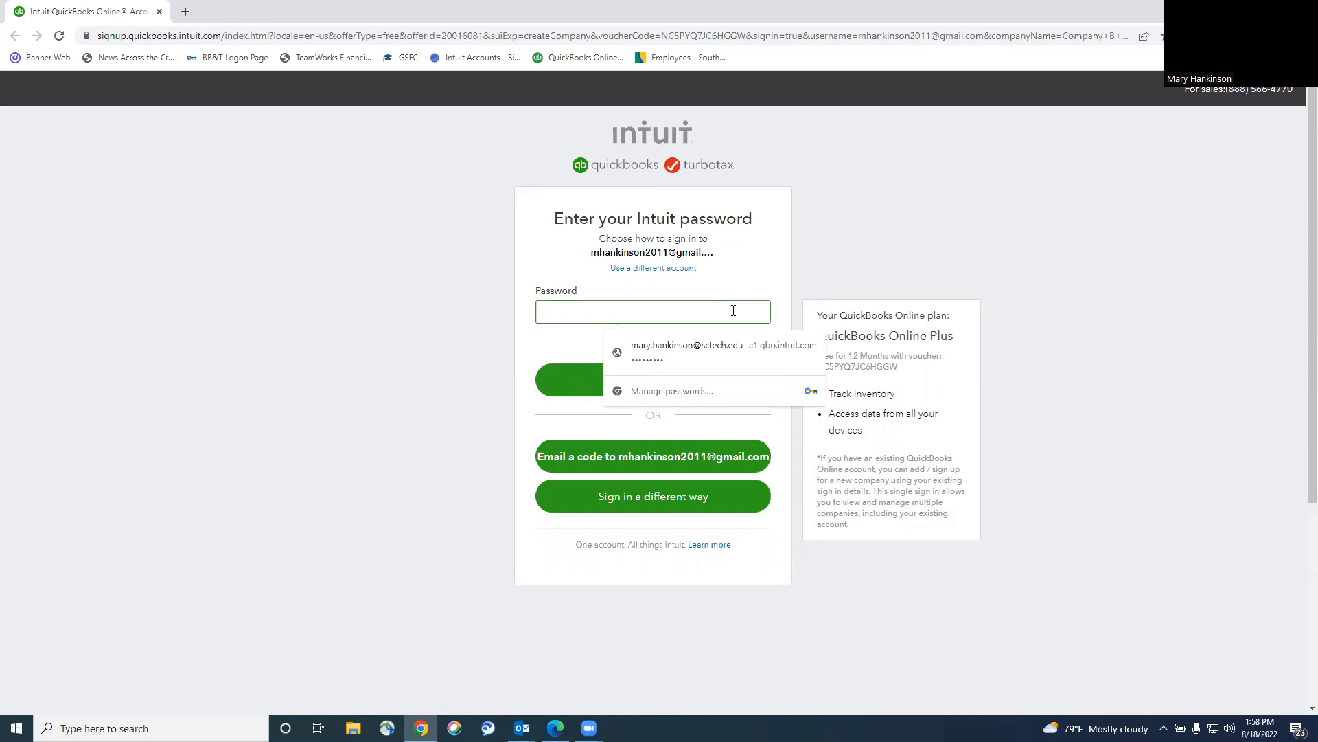
type("•••••••")
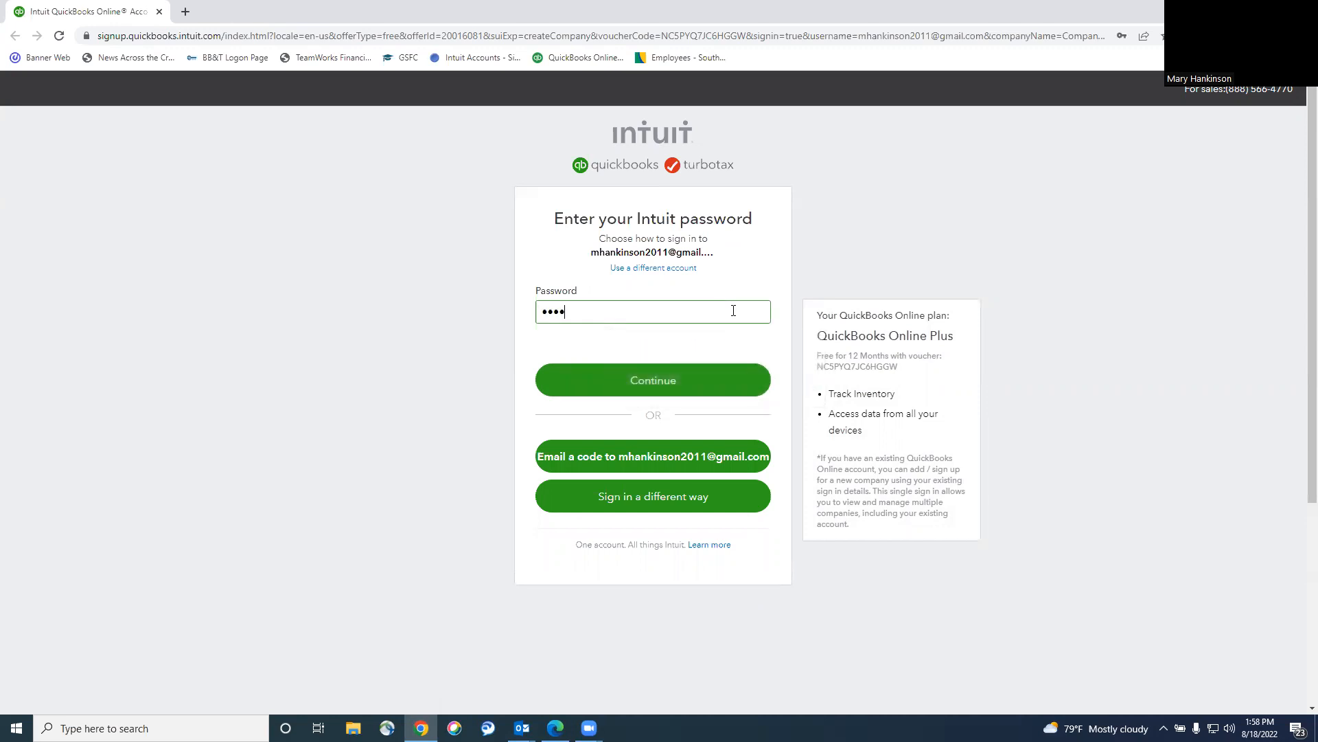
type("••")
left_click(693, 379)
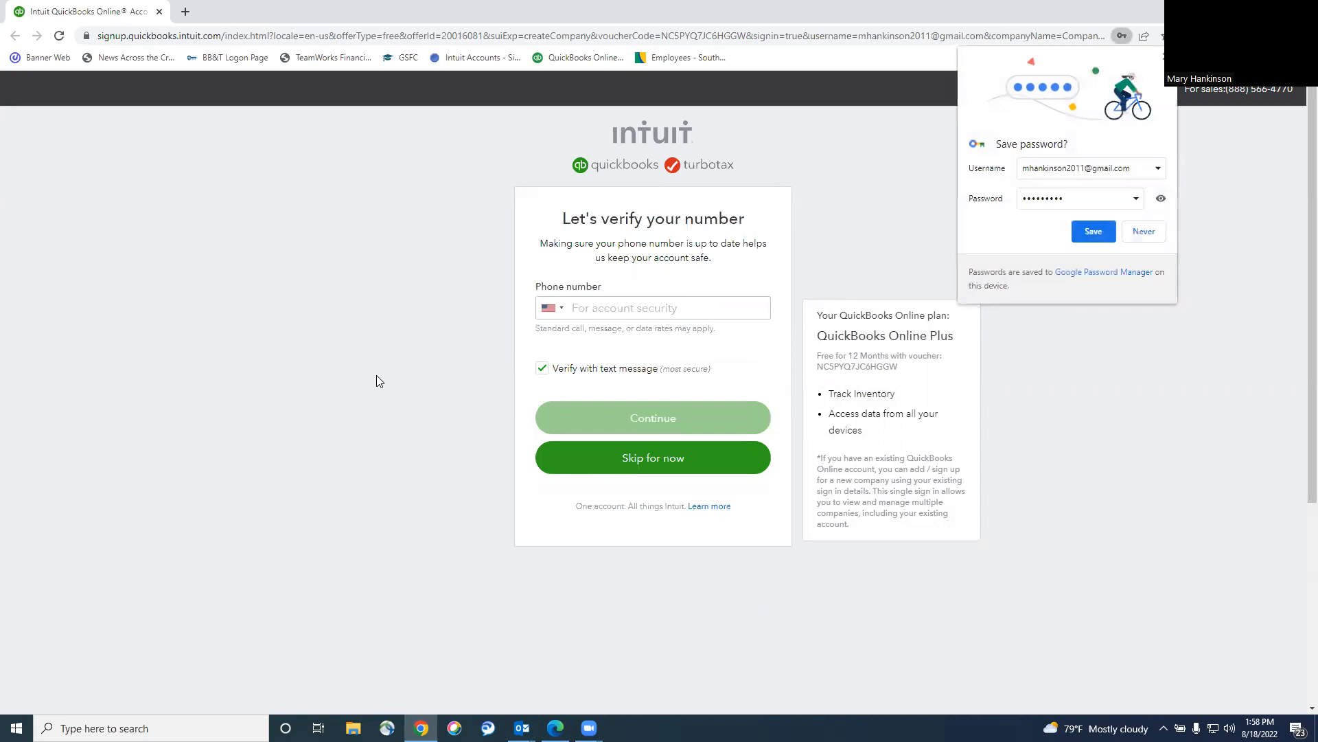
Skip phone verification, save the password in Chrome, and bring the invitation email back up.
left_click(642, 457)
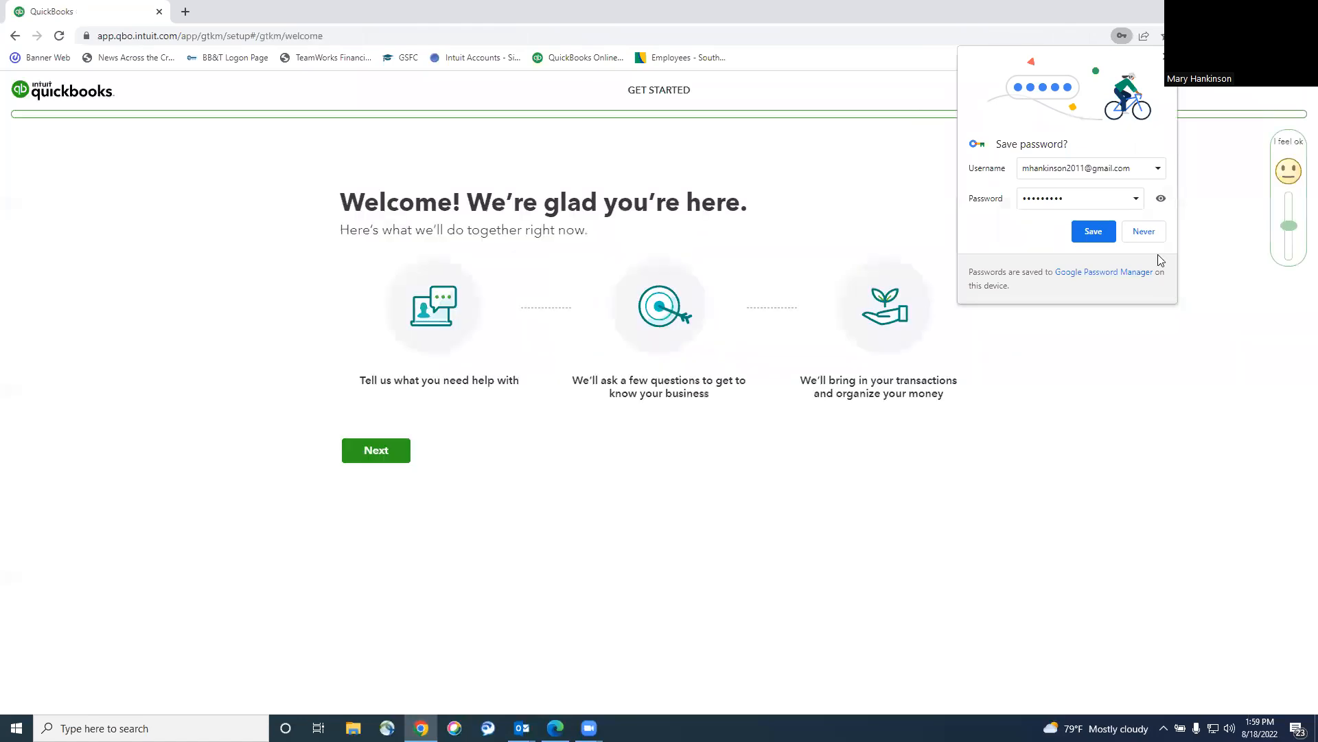
left_click(1093, 233)
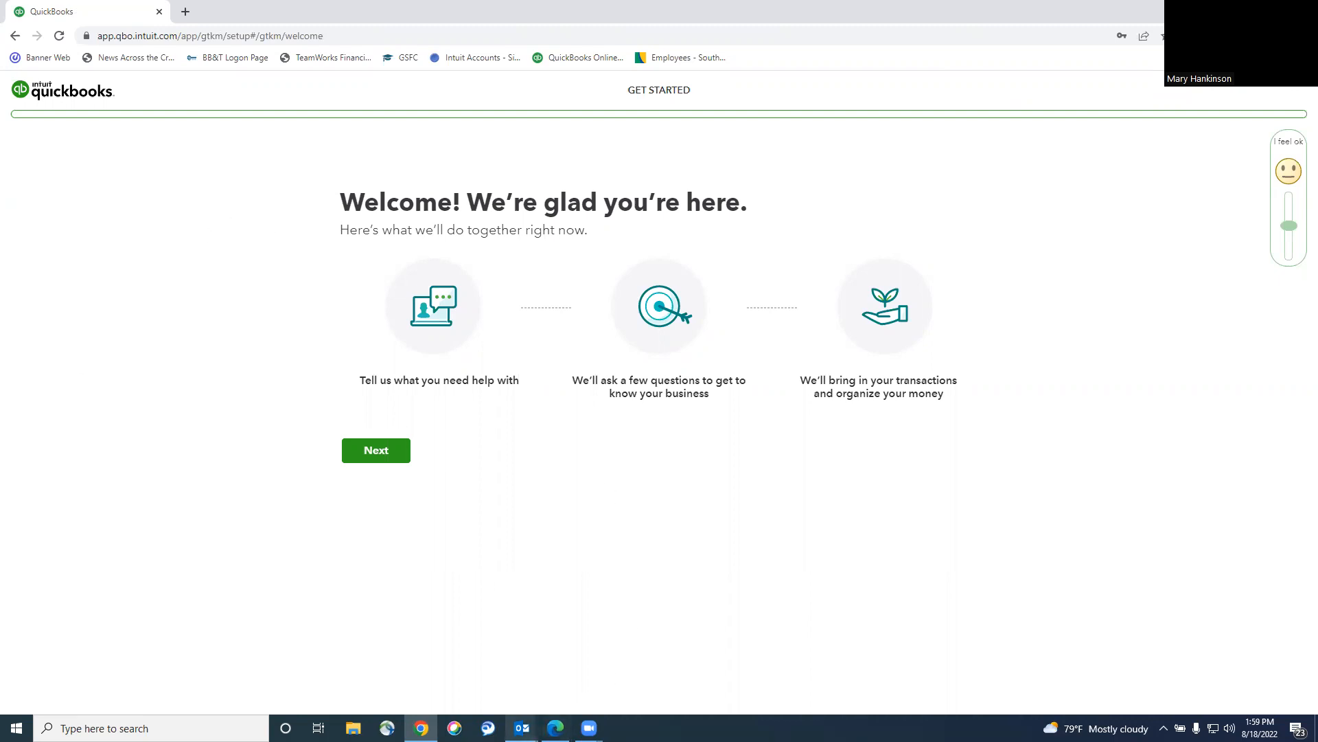
mouse_move(522, 728)
left_click(594, 666)
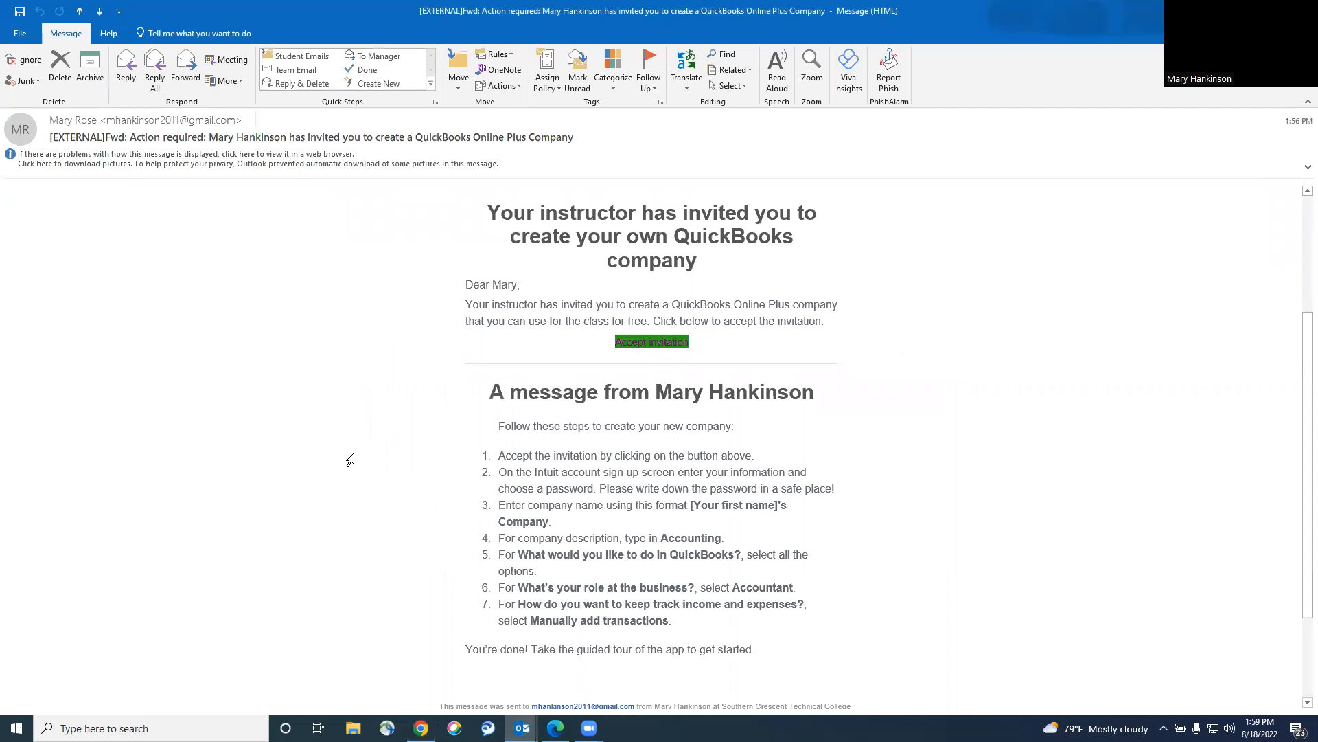
Scroll through the invitation email's numbered company-setup steps.
scroll(350, 460, "down", 2)
scroll(350, 460, "up", 5)
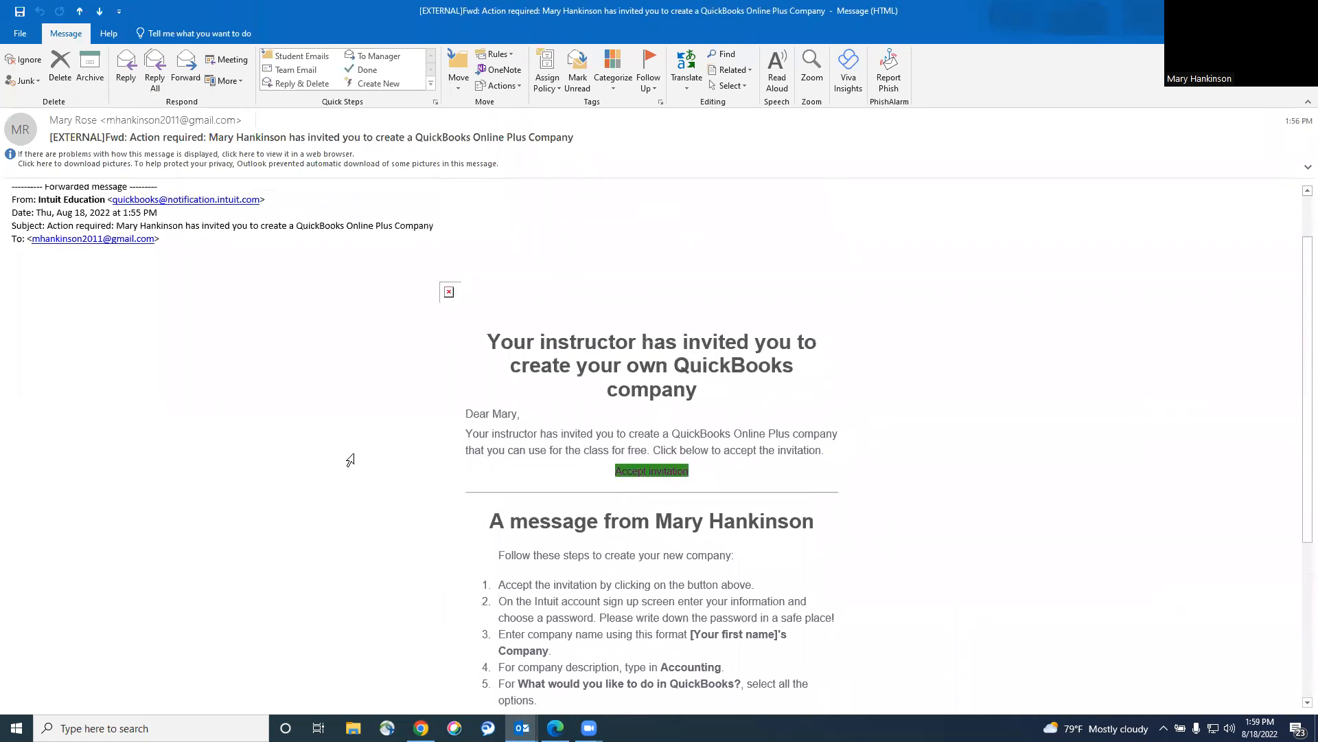
scroll(350, 459, "down", 4)
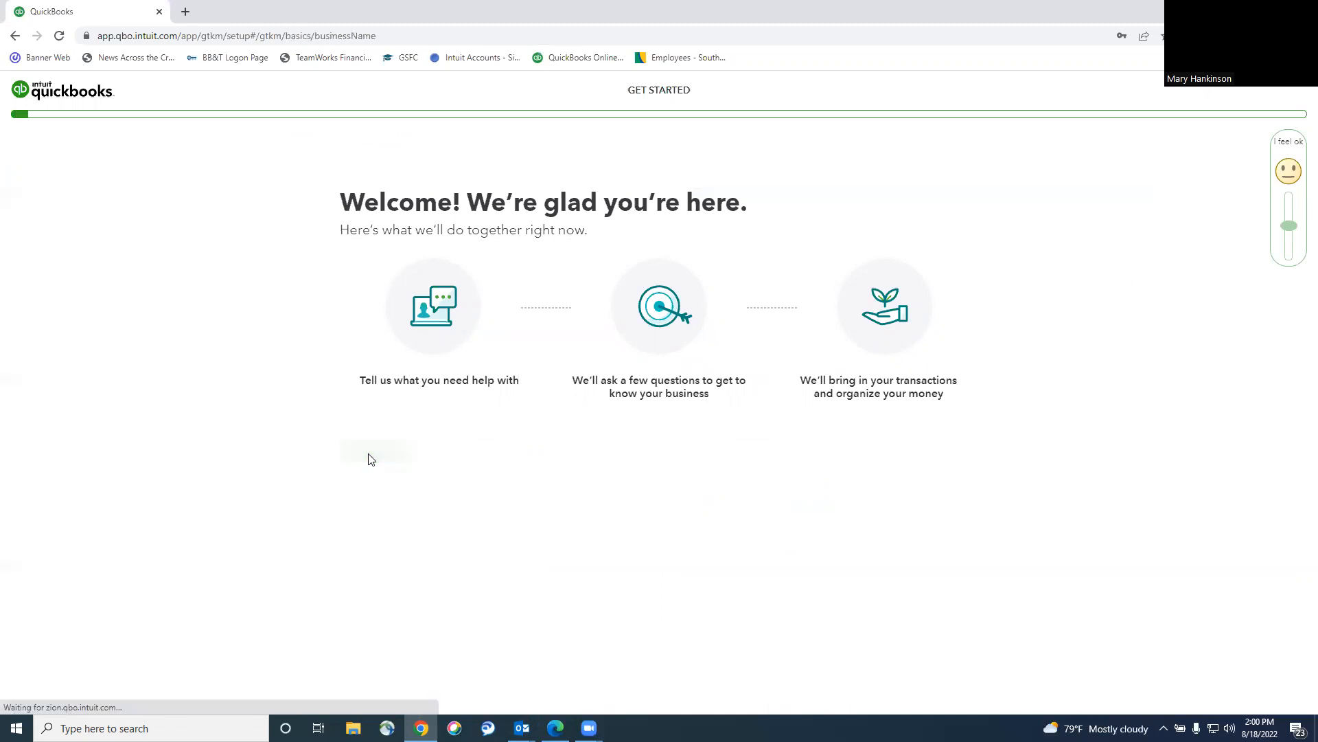
Replace 'Company B' in the business name with the student's full name, keeping '- Case 02', and continue.
left_click(433, 283)
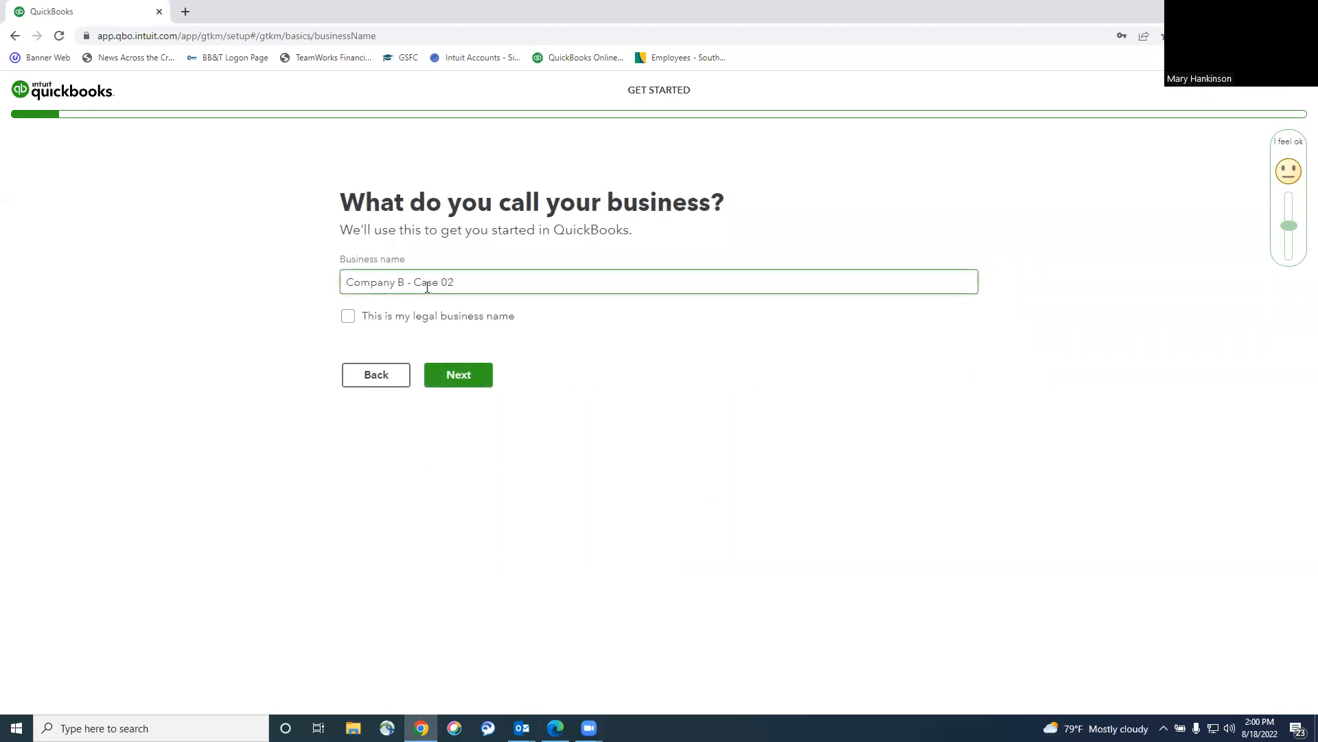
left_click_drag(403, 283, 341, 288)
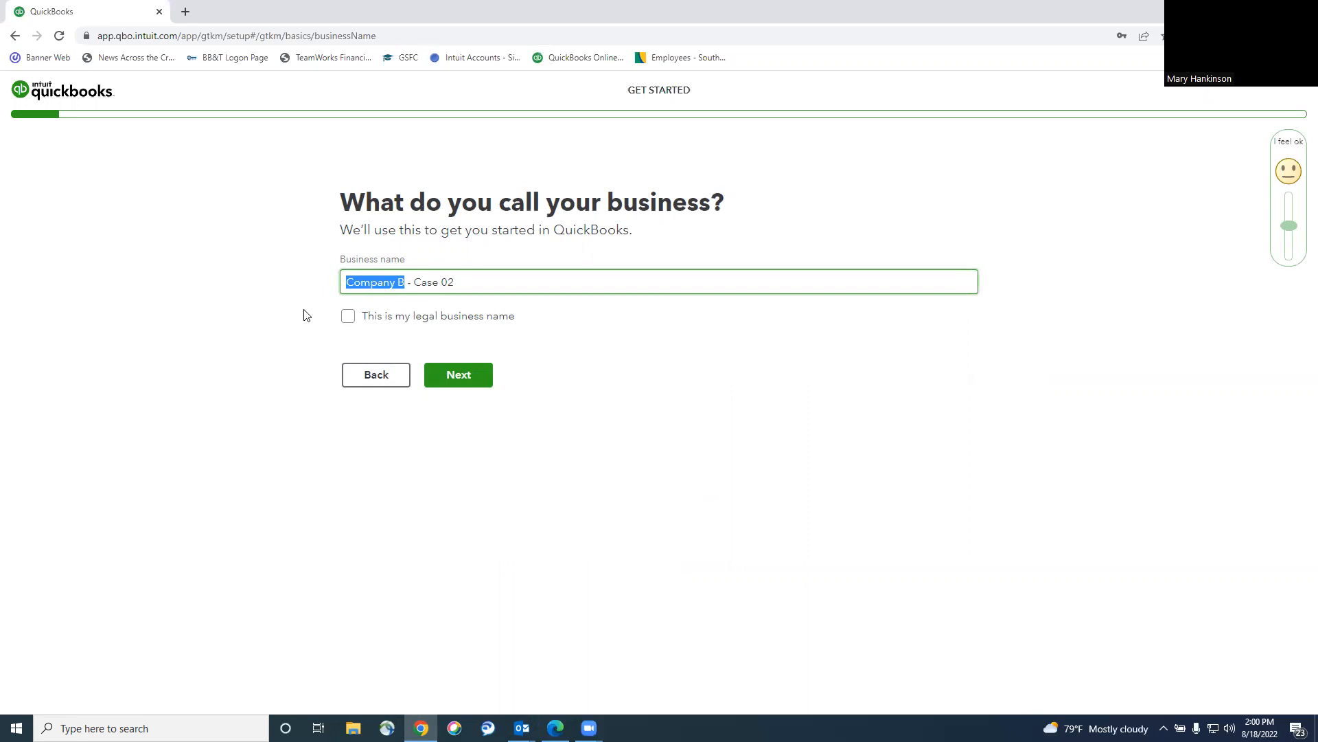
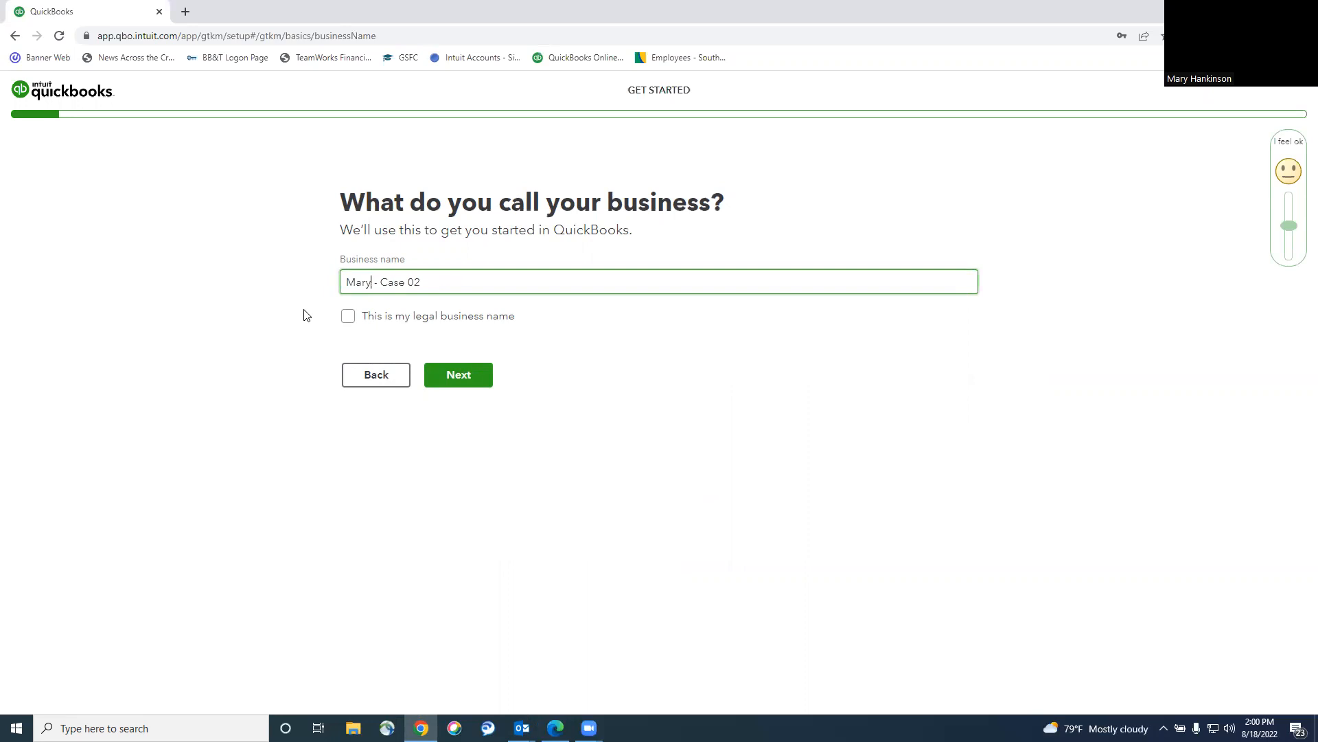
left_click(464, 377)
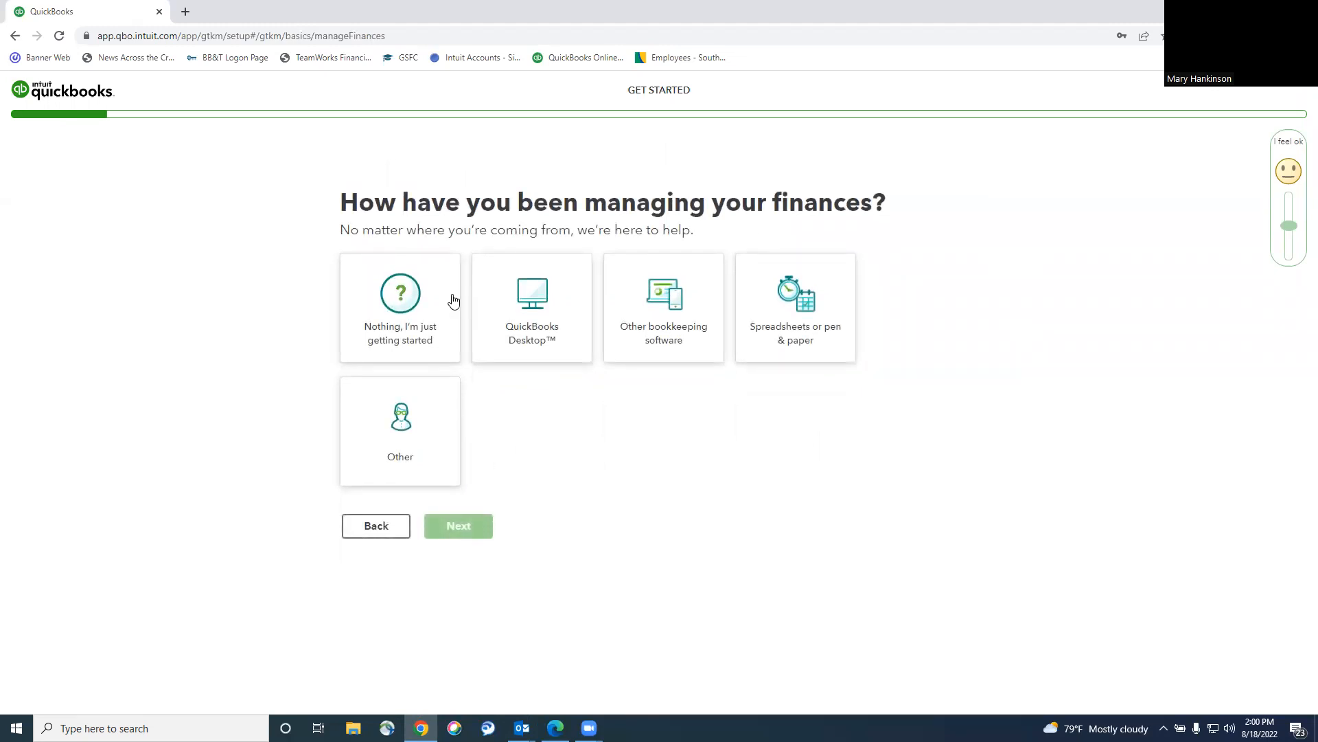
Answer 'Nothing, I'm just getting started', skip the industry, and choose C Corp.
left_click(402, 314)
left_click(457, 551)
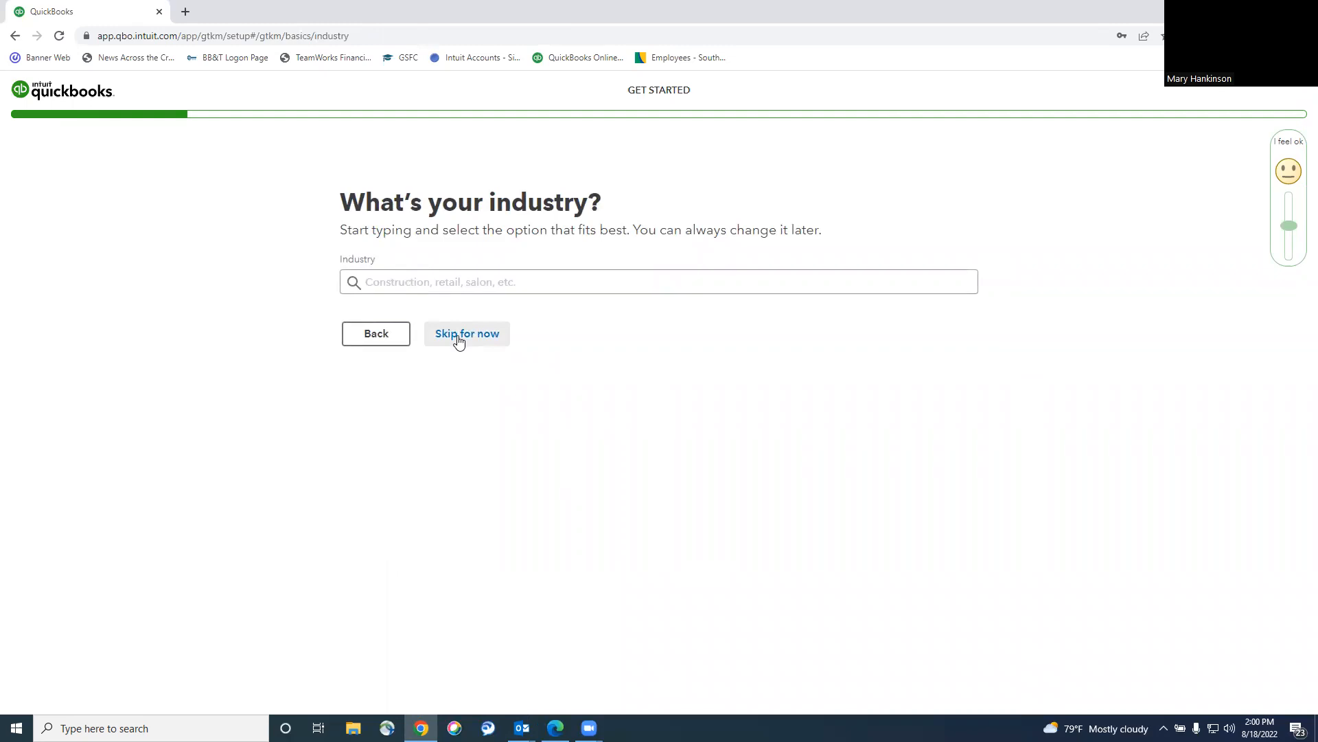
left_click(442, 282)
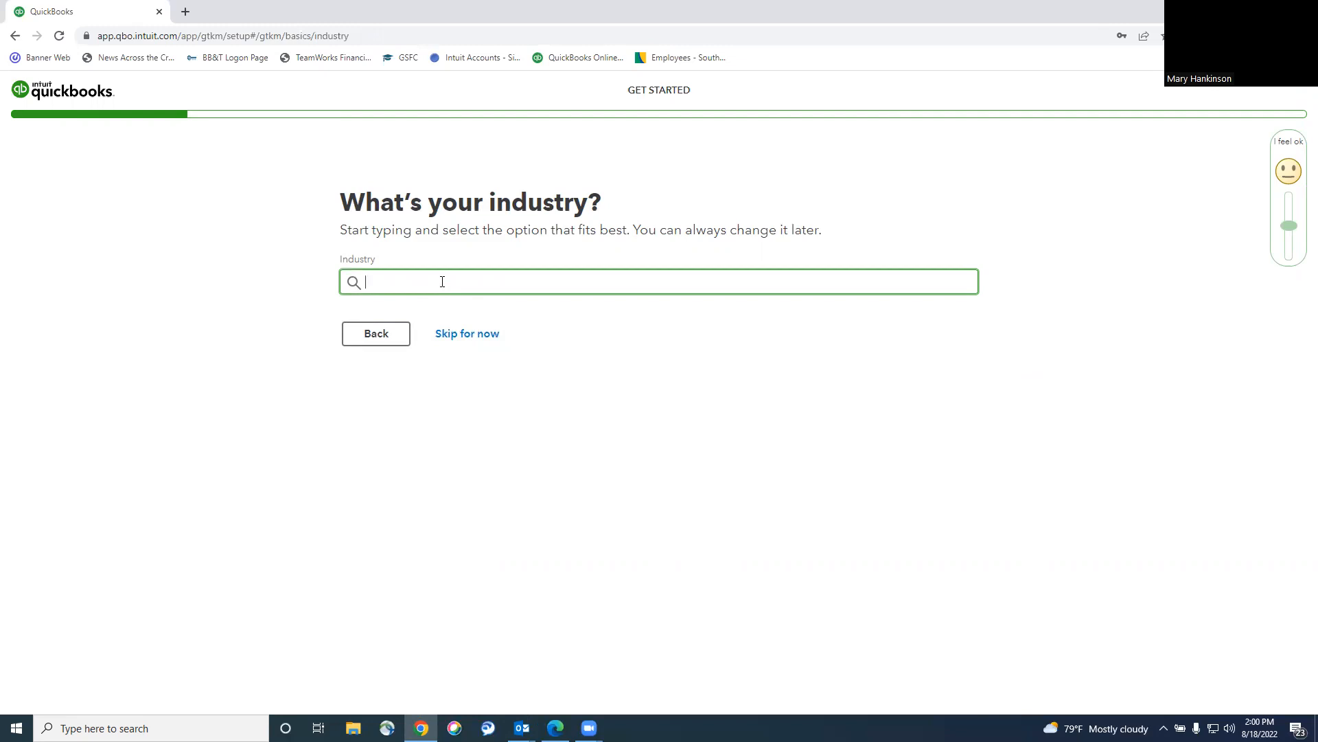
left_click(471, 334)
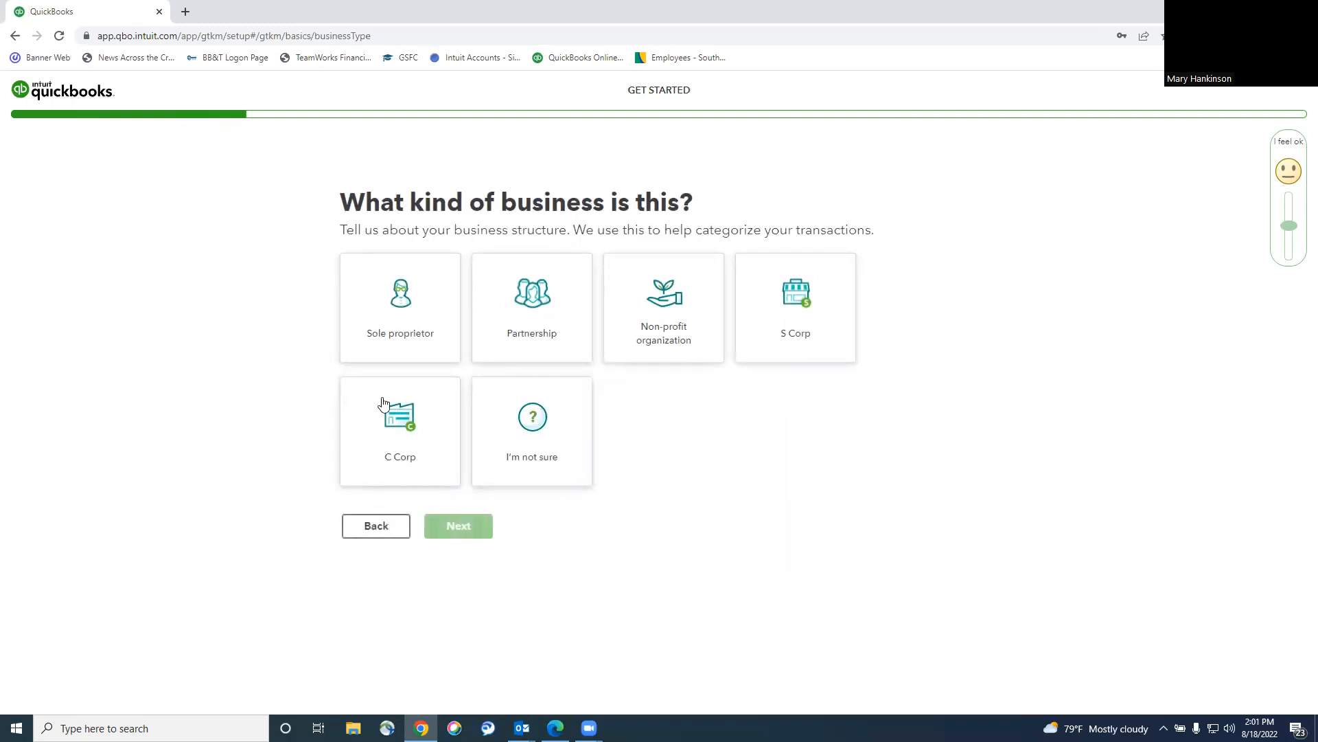
left_click(405, 447)
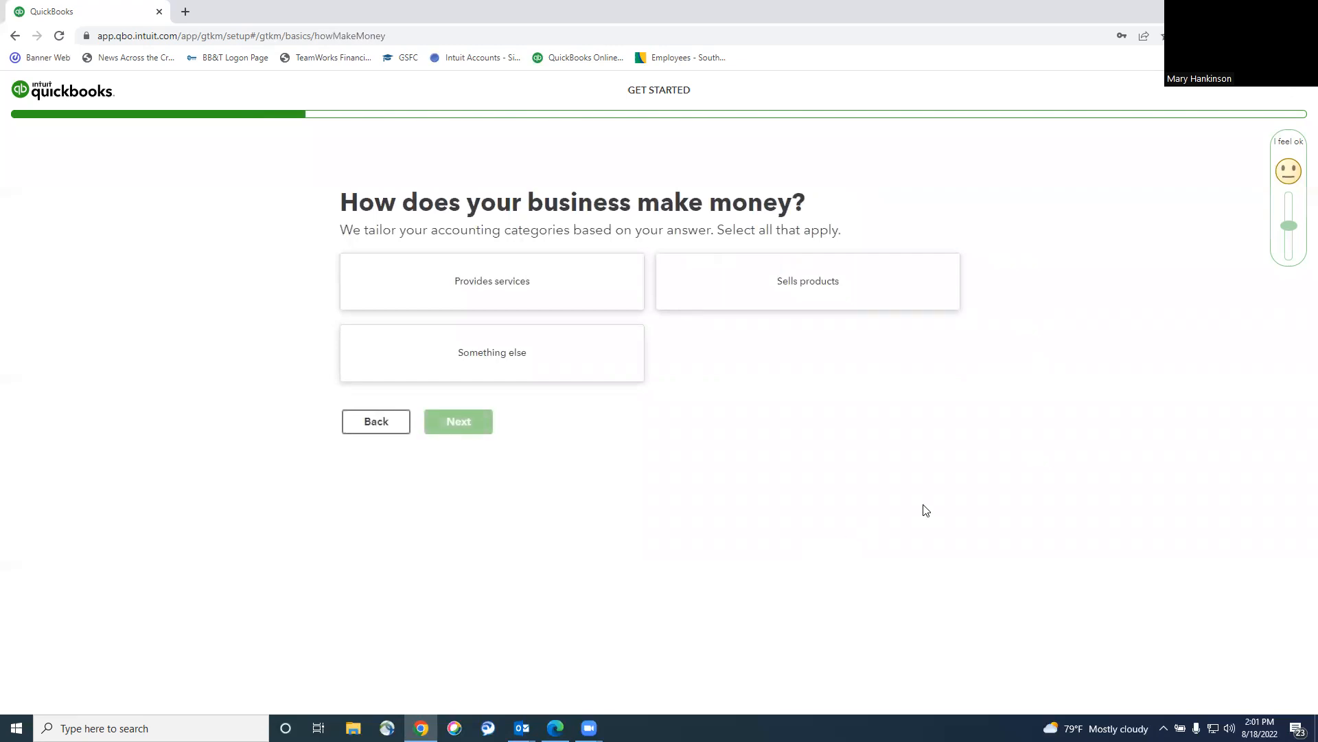
Mark that the business provides services and sells products, choose Bookkeeper or accountant, and select Employees.
left_click(564, 293)
left_click(721, 286)
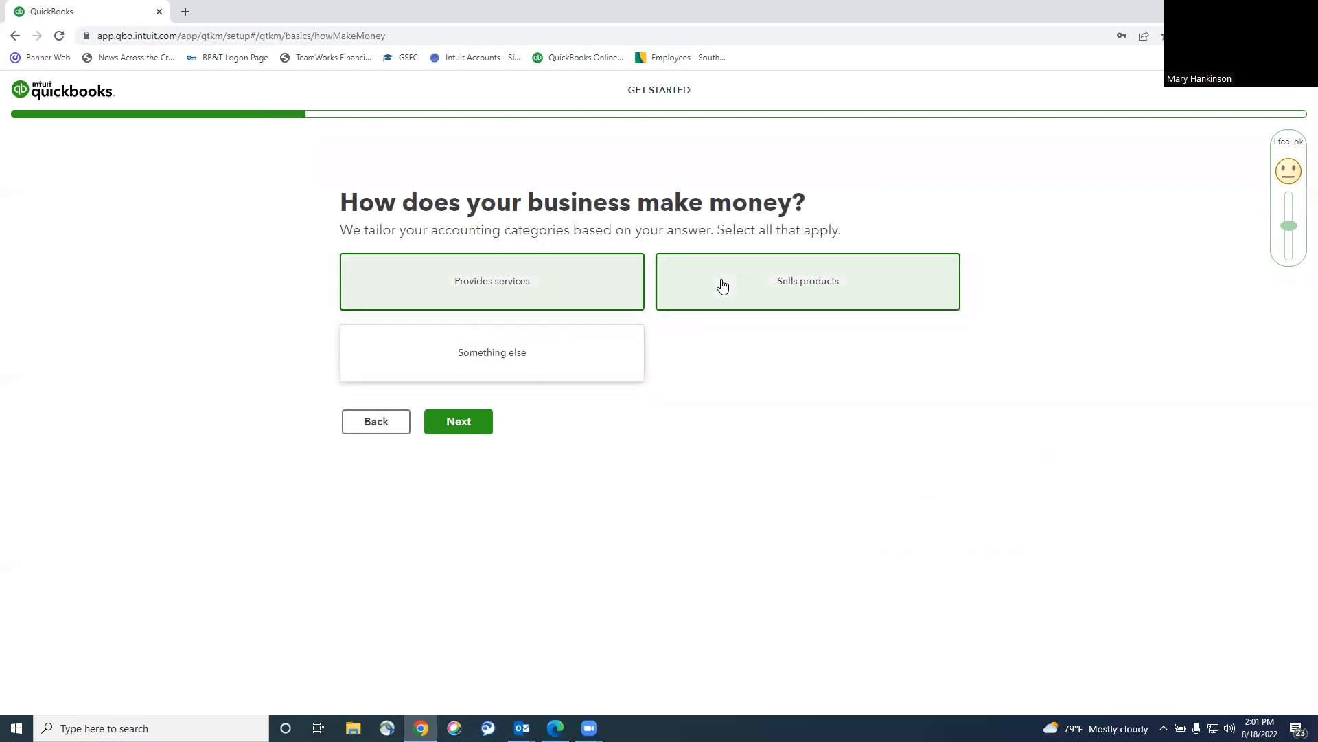
left_click(467, 422)
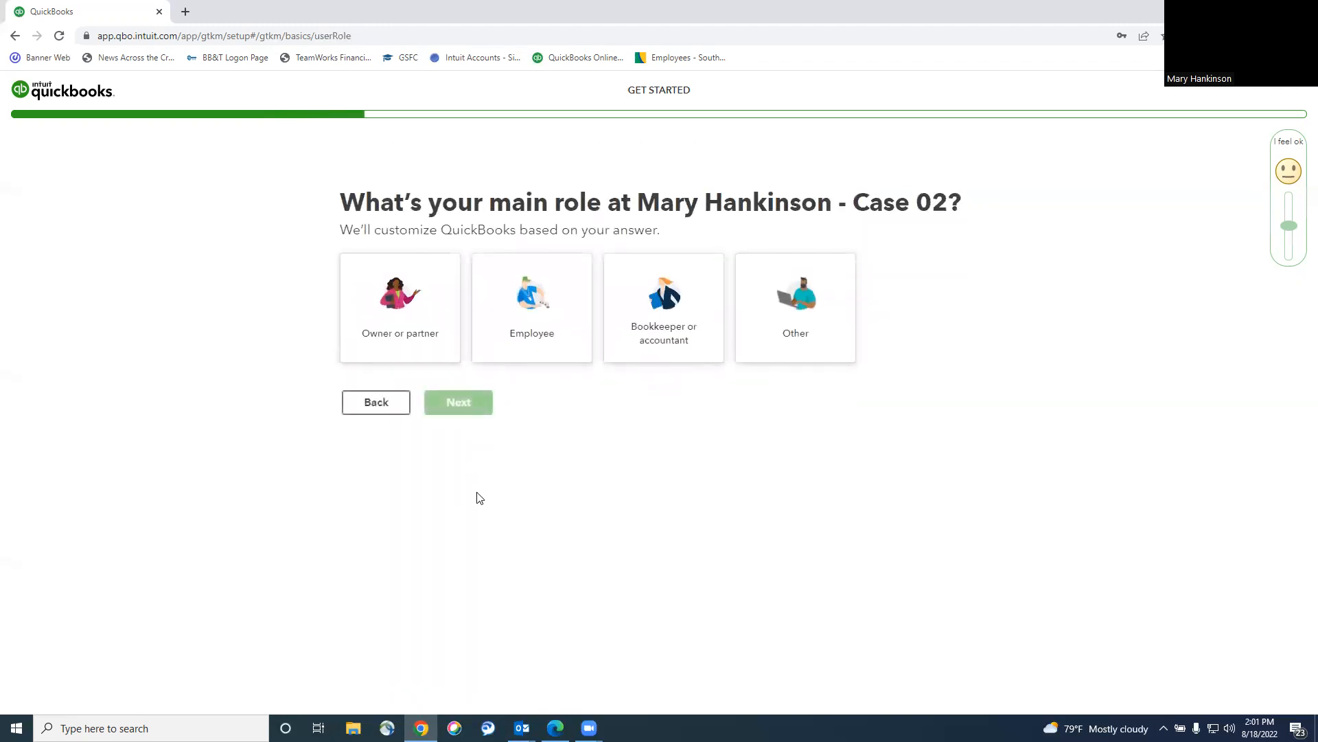
left_click(664, 330)
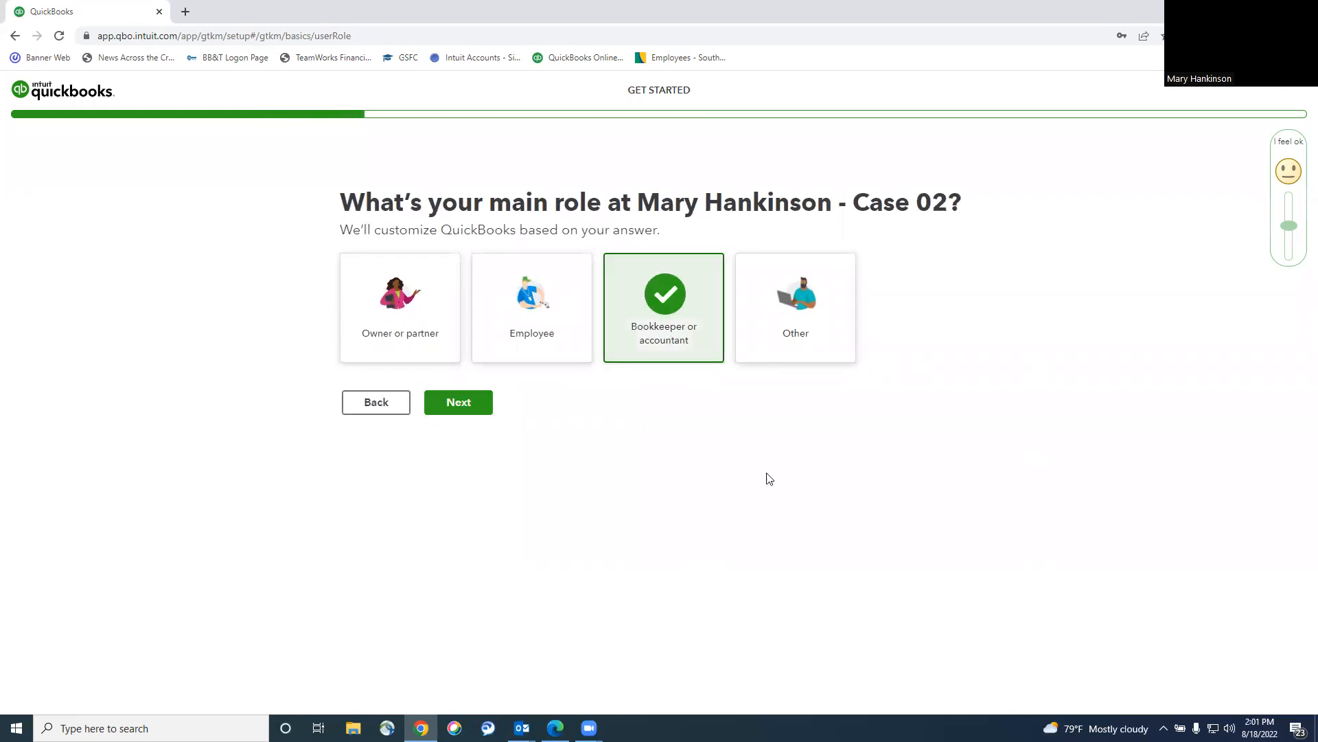
left_click(454, 405)
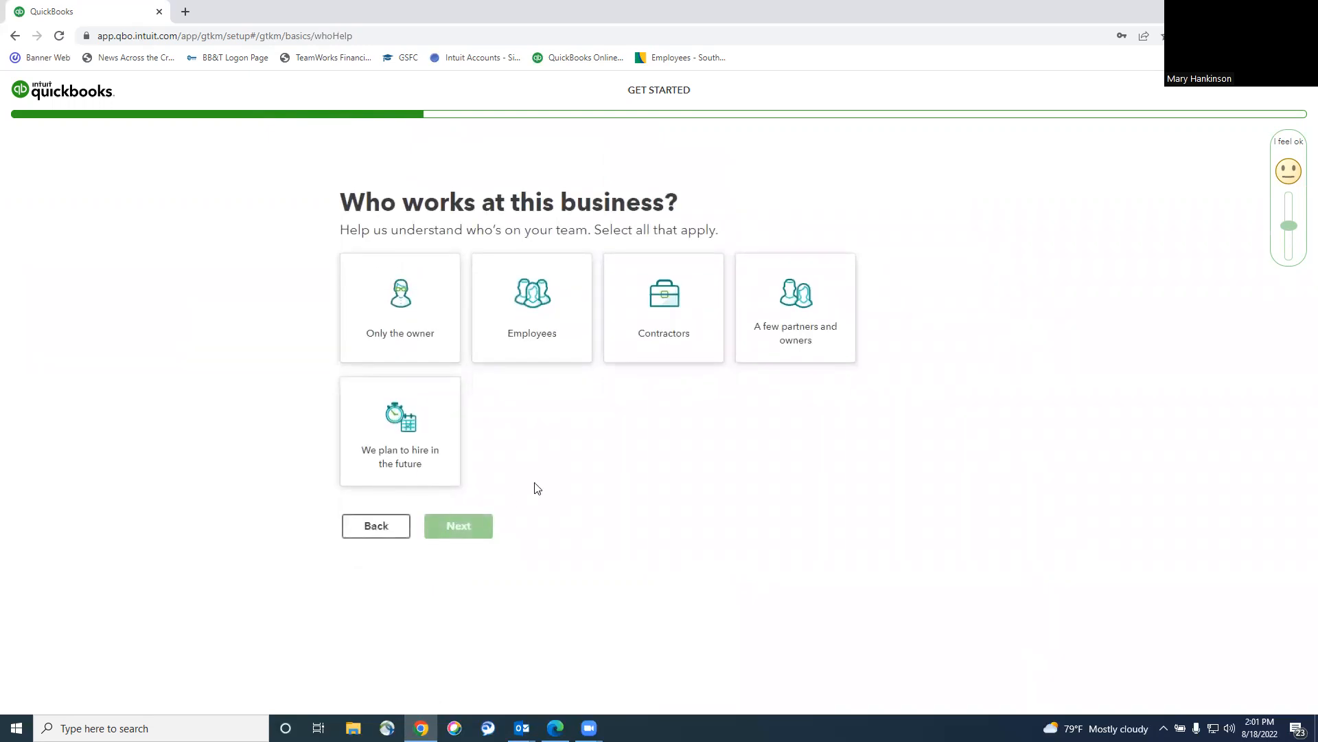
left_click(536, 337)
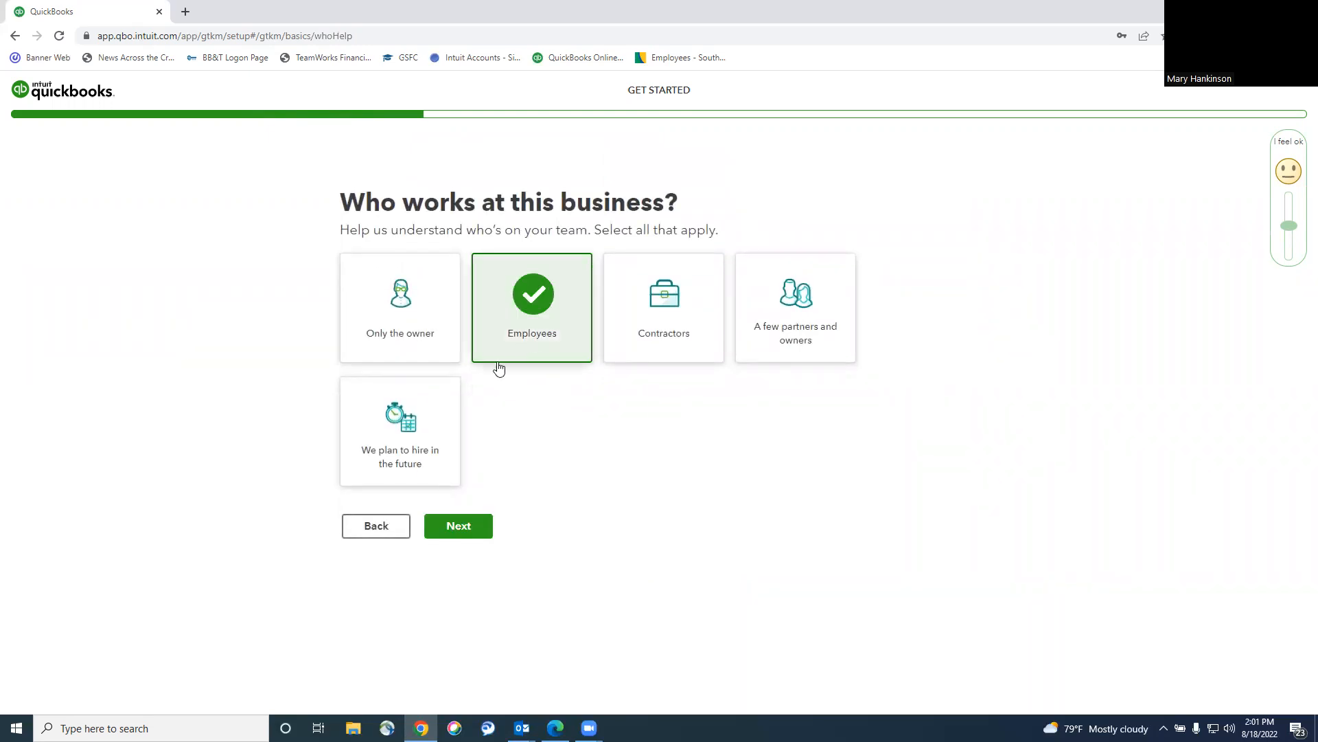
Add Contractors alongside Employees, decline the payroll trial, and skip linking bank accounts.
left_click(666, 327)
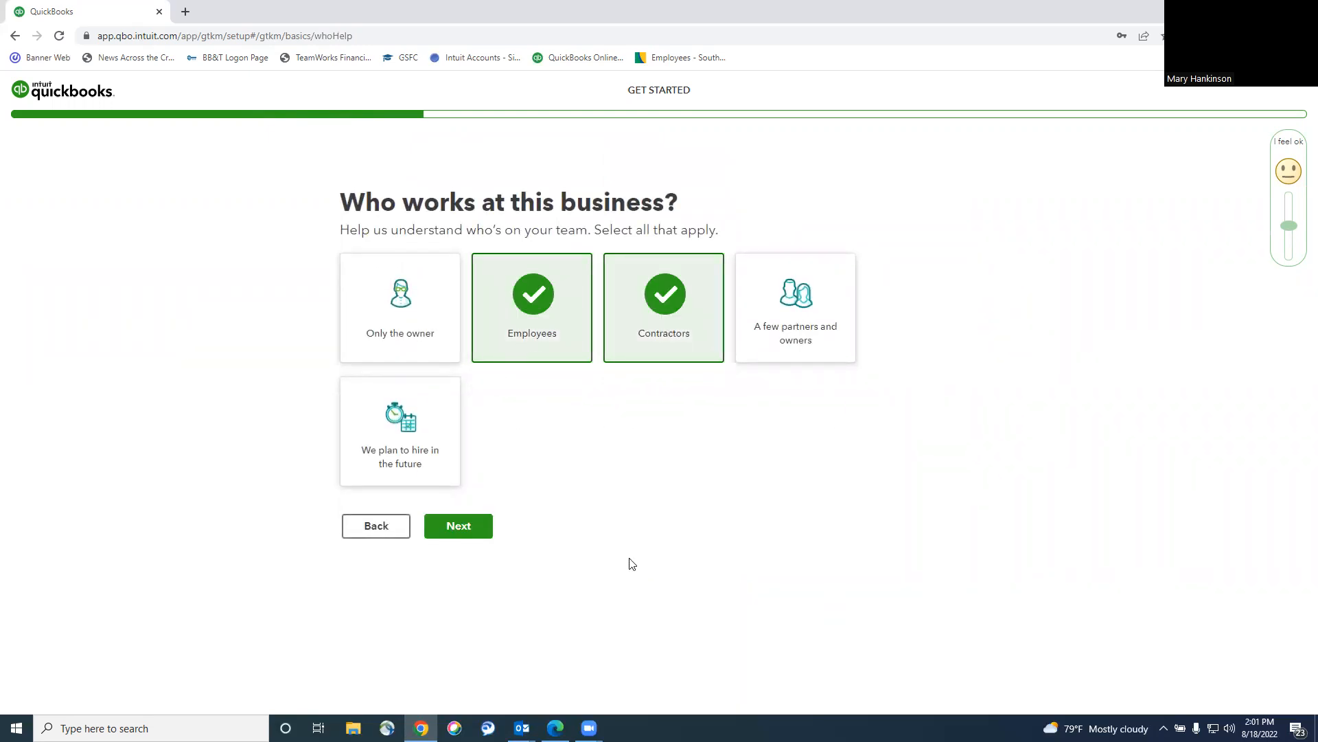
left_click(456, 530)
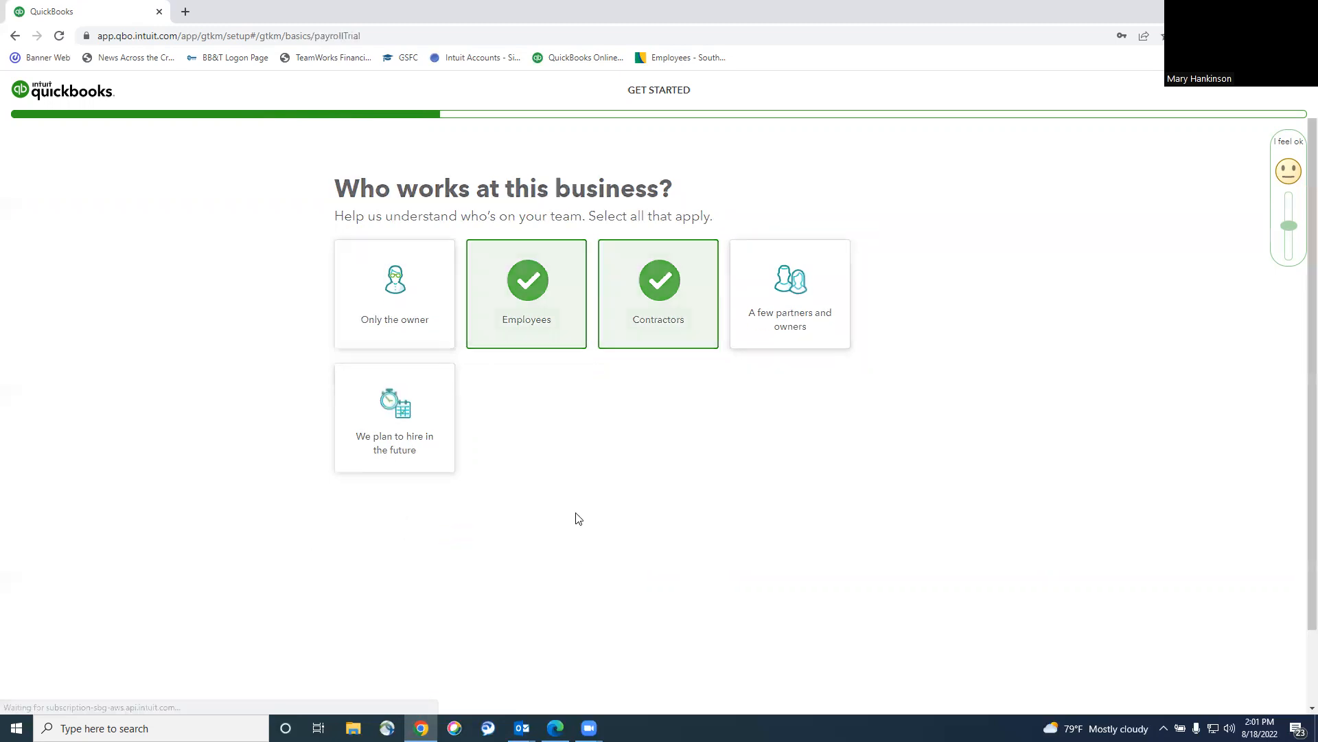
left_click(348, 563)
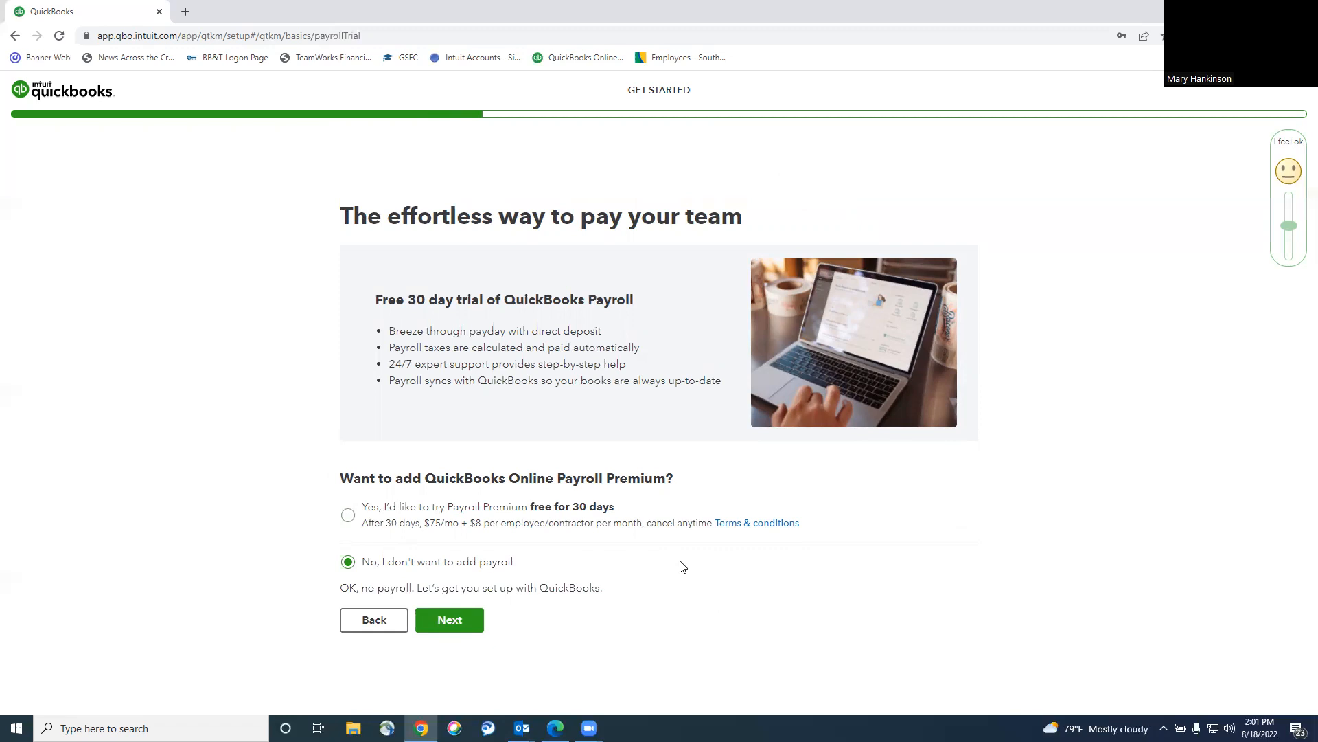
left_click(449, 620)
left_click(486, 588)
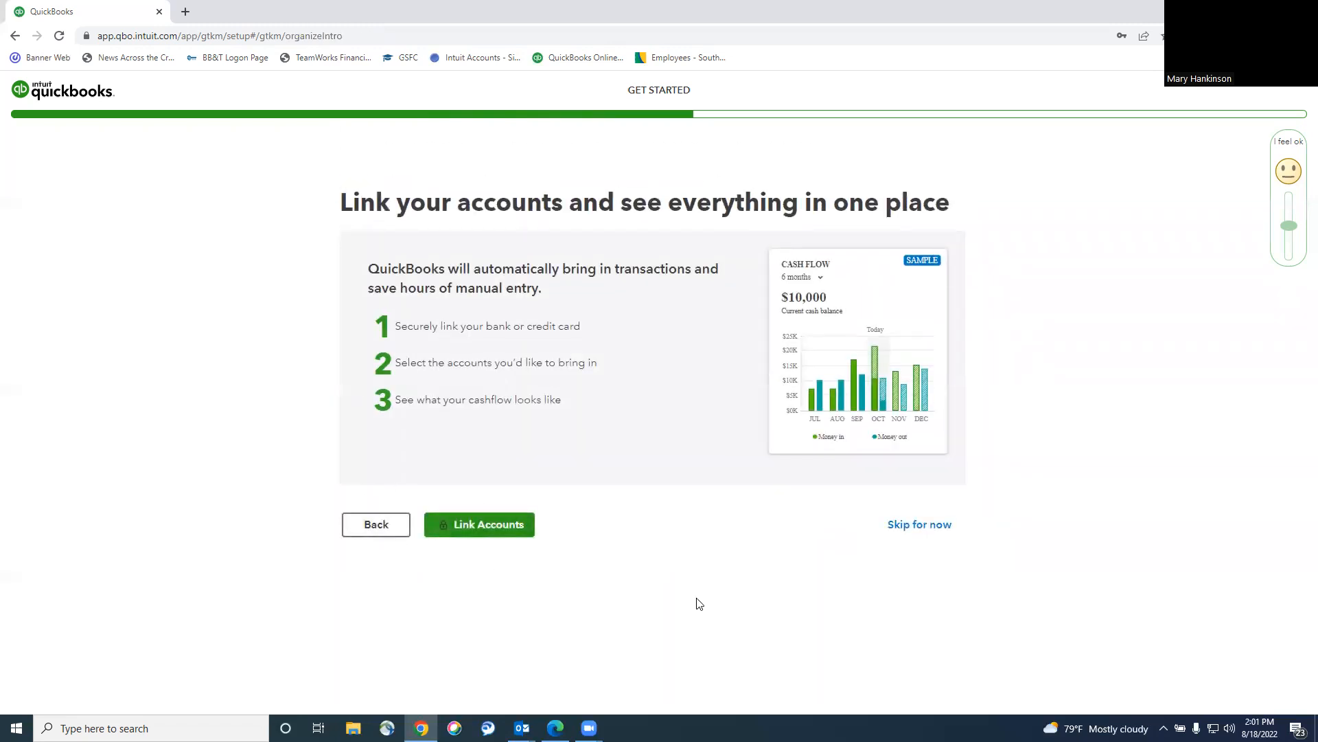
left_click(928, 526)
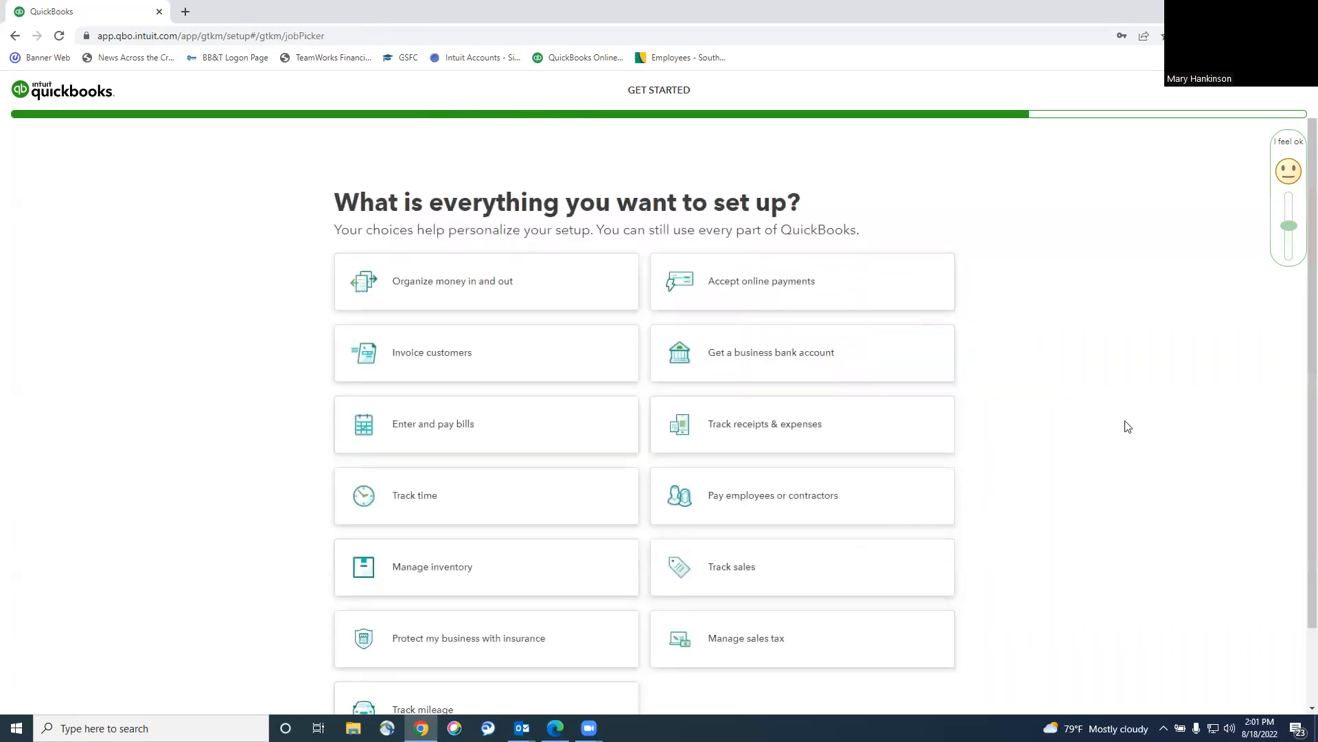
Select all thirteen setup goals, from Organize money in and out to Manage sales tax, and continue.
scroll(653, 236, "down", 1)
left_click(560, 230)
left_click(526, 295)
left_click(526, 364)
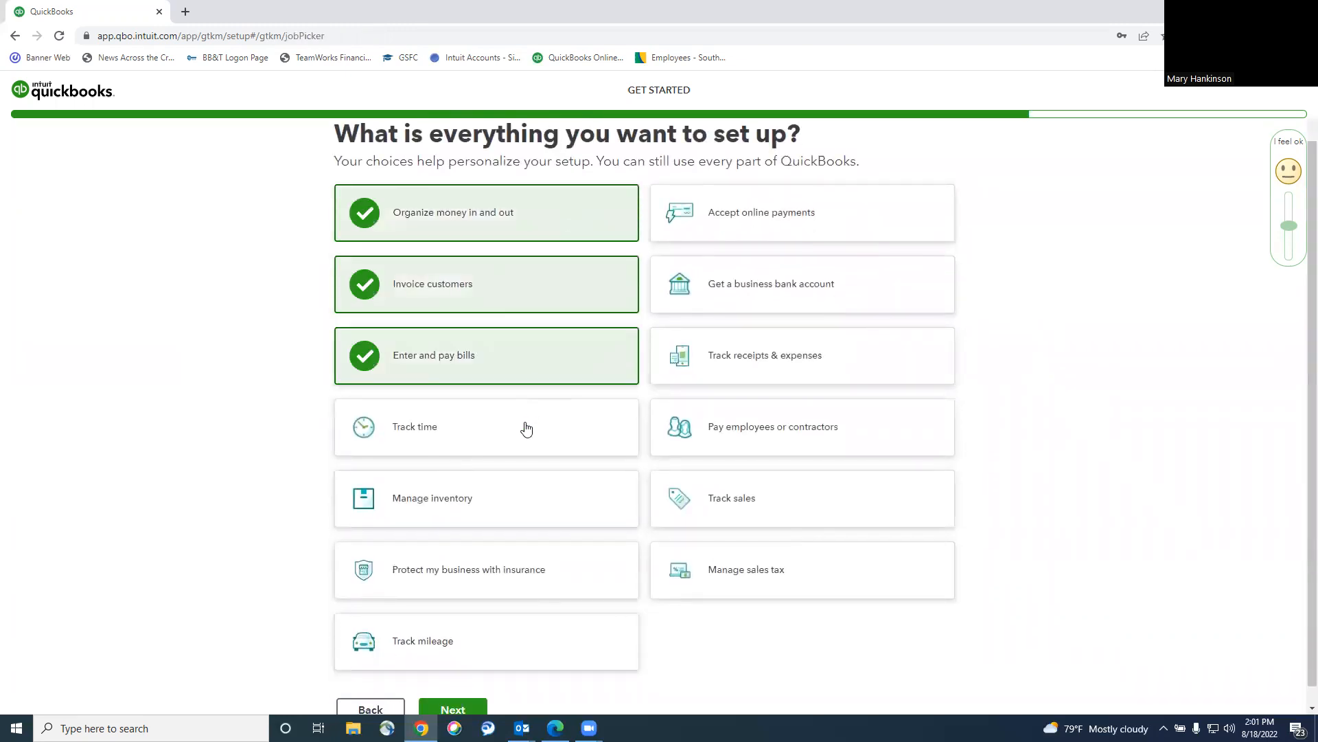
left_click(526, 428)
left_click(534, 499)
left_click(541, 570)
left_click(545, 648)
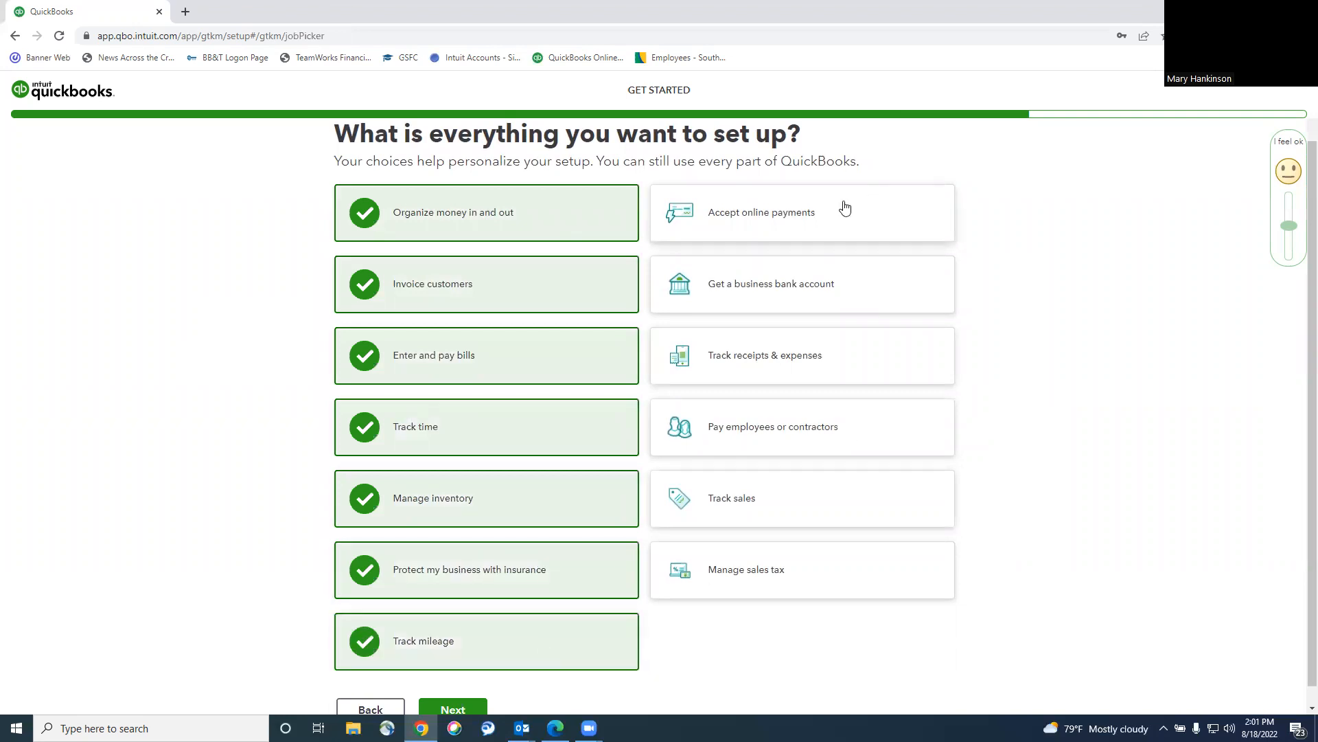
left_click(845, 208)
left_click(910, 284)
left_click(930, 358)
left_click(936, 432)
left_click(936, 507)
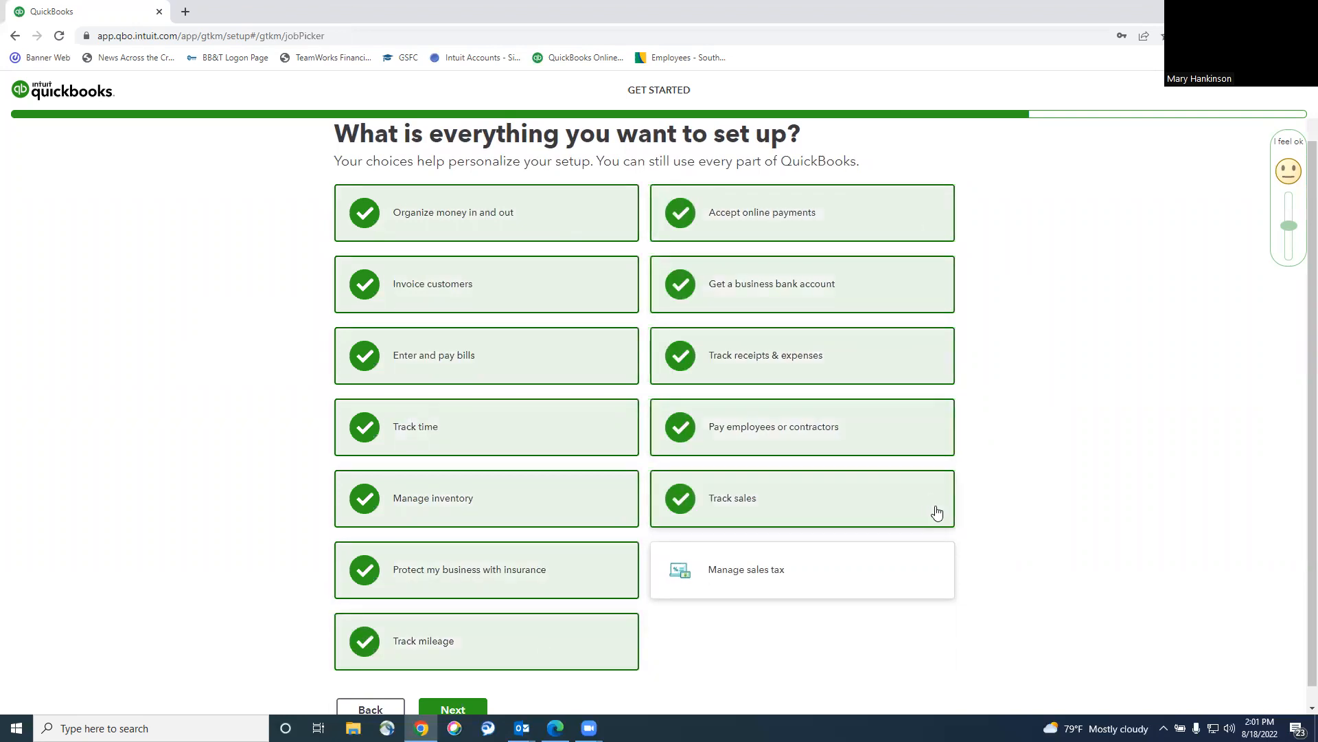
left_click(935, 567)
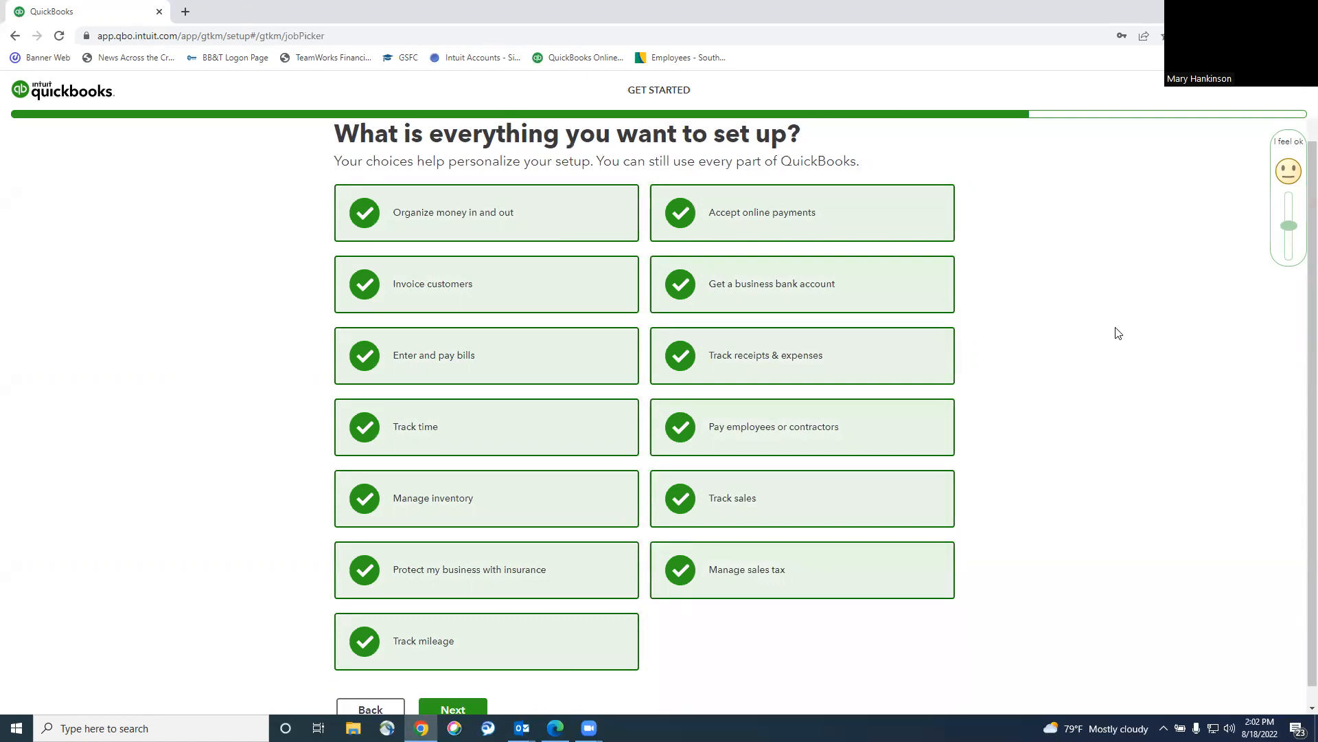
scroll(476, 674, "down", 1)
left_click(465, 692)
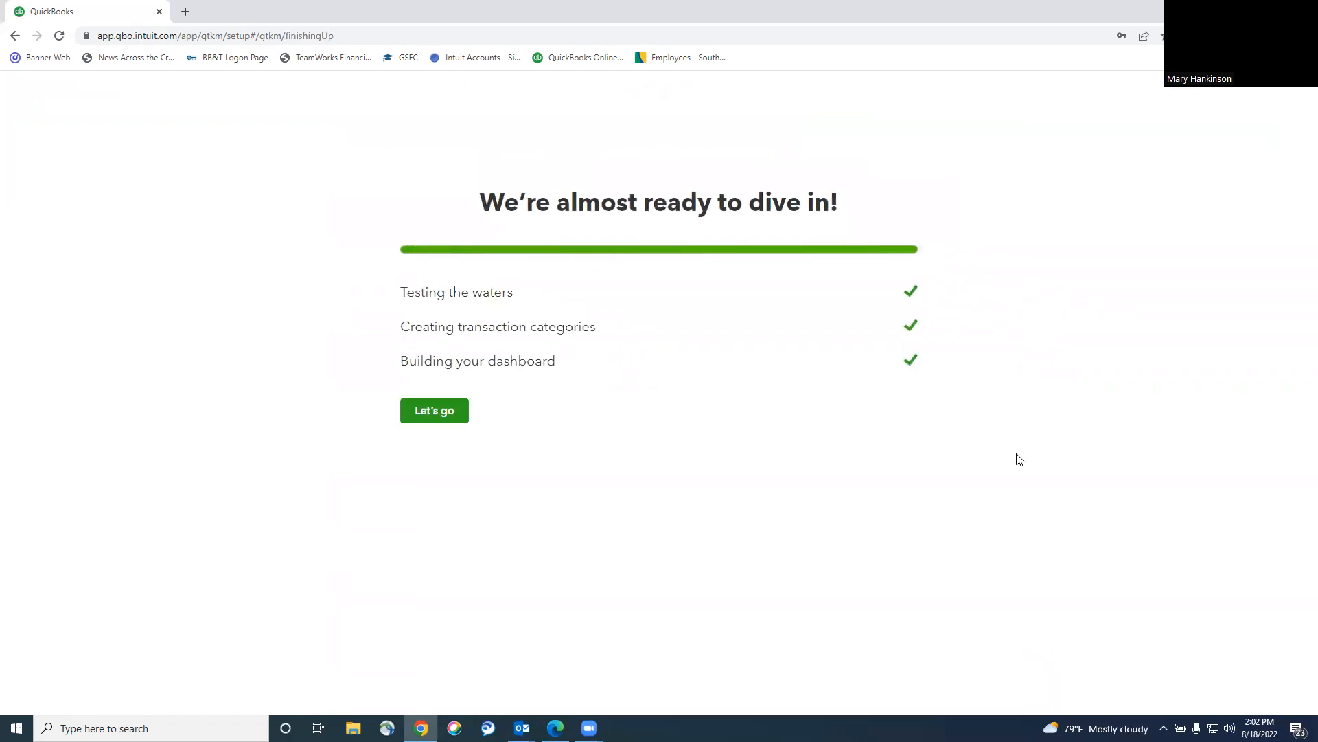
Enter the Case 02 dashboard, go through all five quick-tour tips, and collapse the navigation sidebar.
left_click(405, 418)
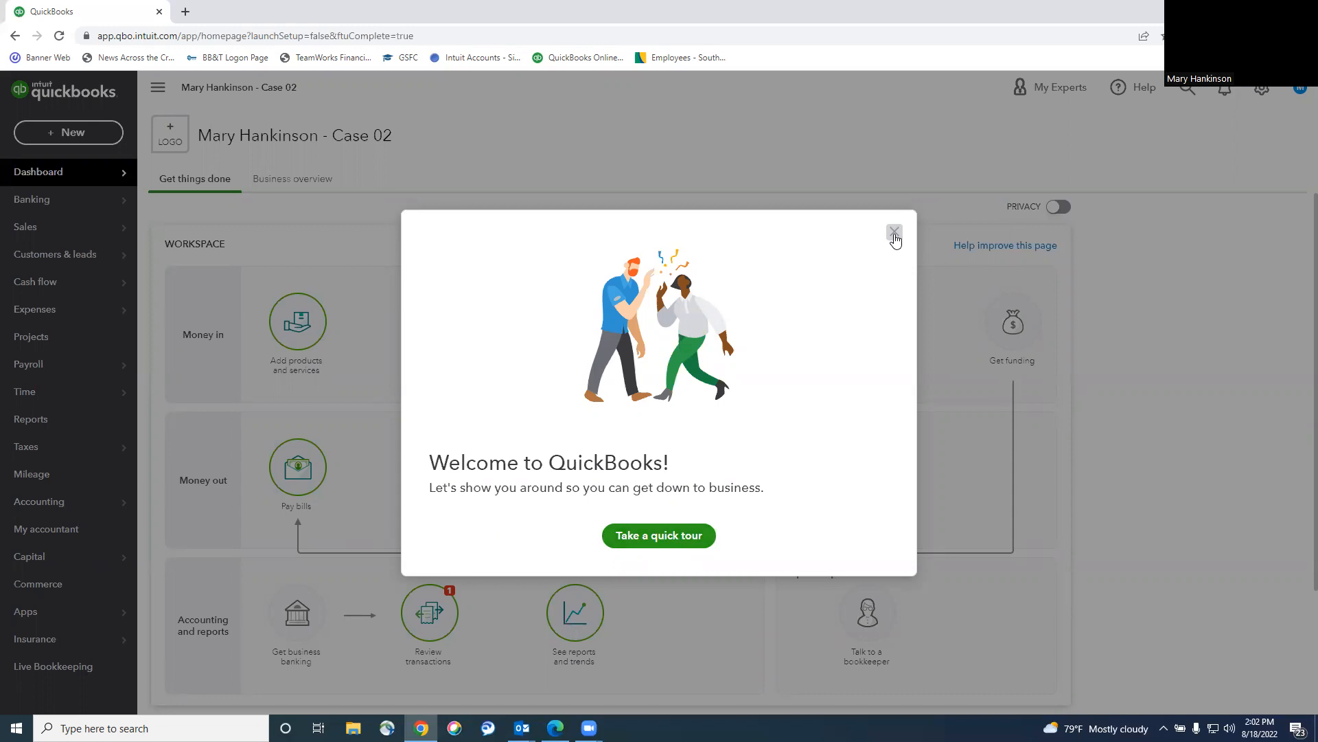
left_click(663, 546)
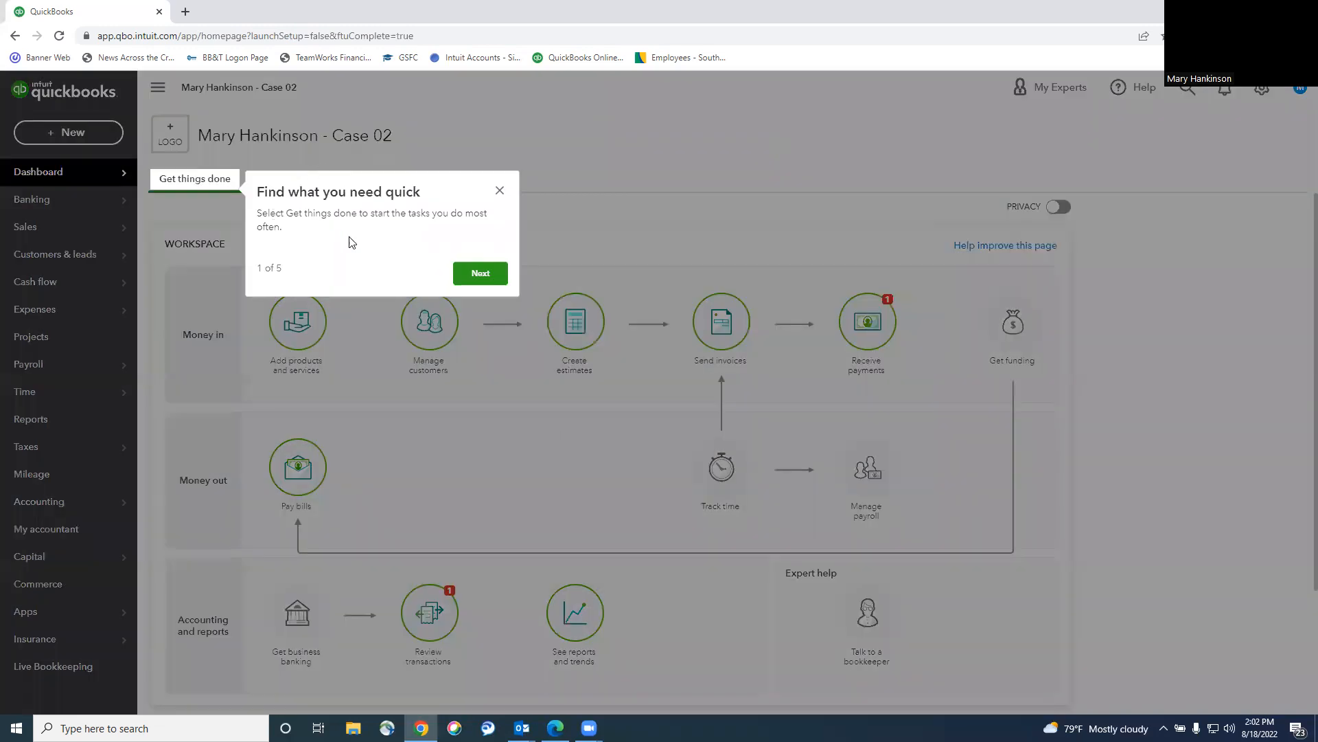
left_click(482, 275)
left_click(402, 175)
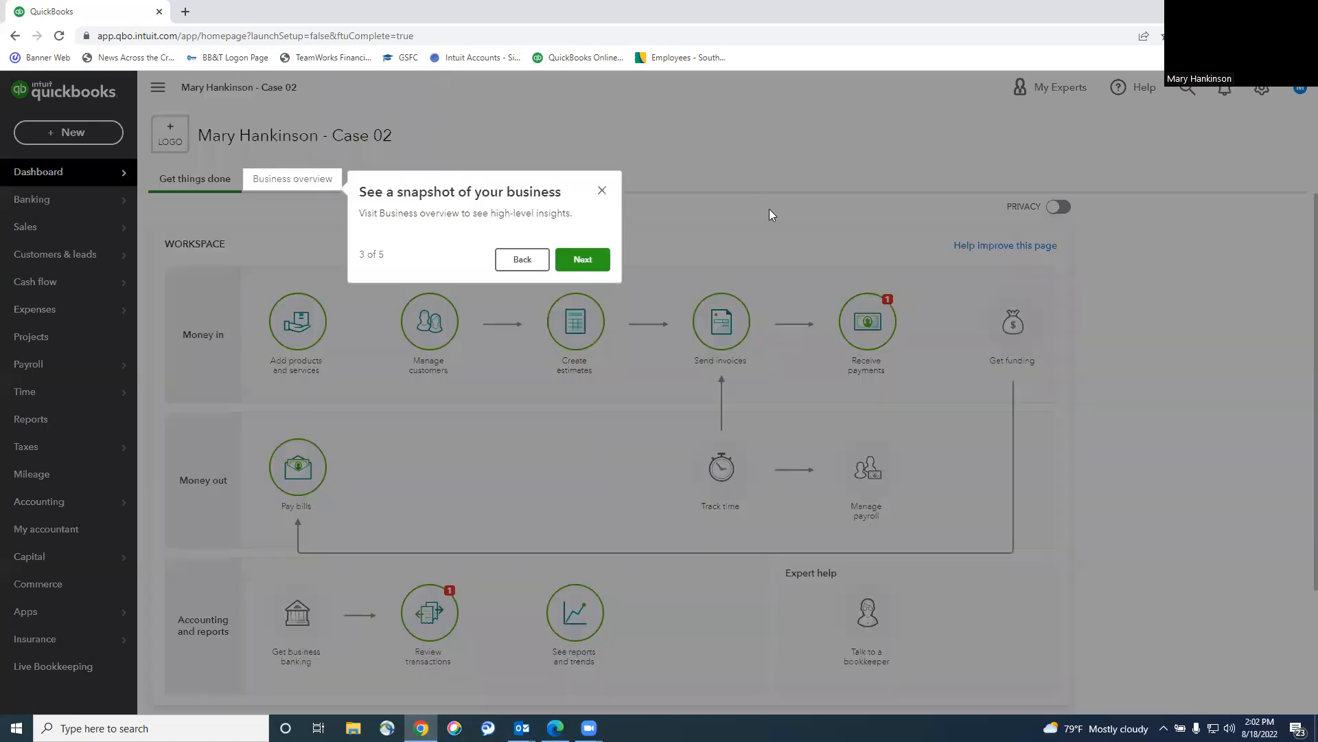
left_click(582, 259)
left_click(1064, 283)
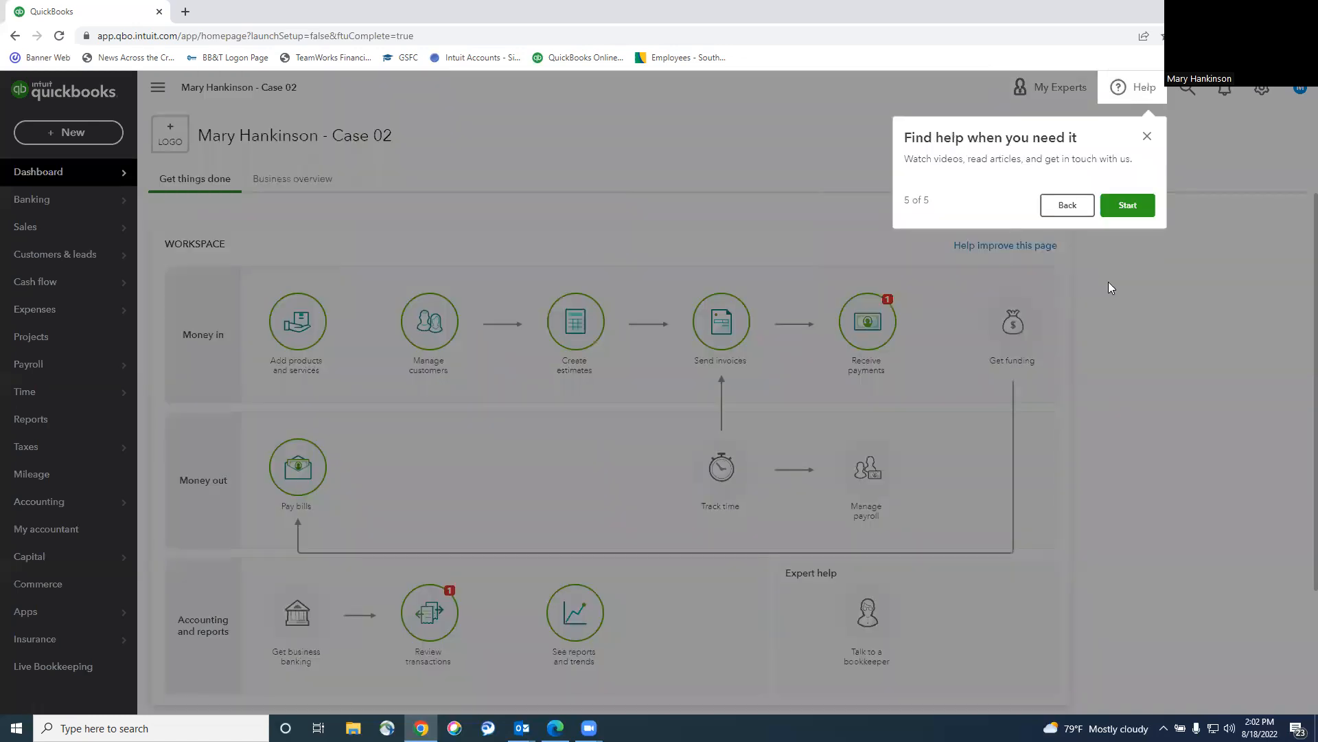
left_click(1127, 204)
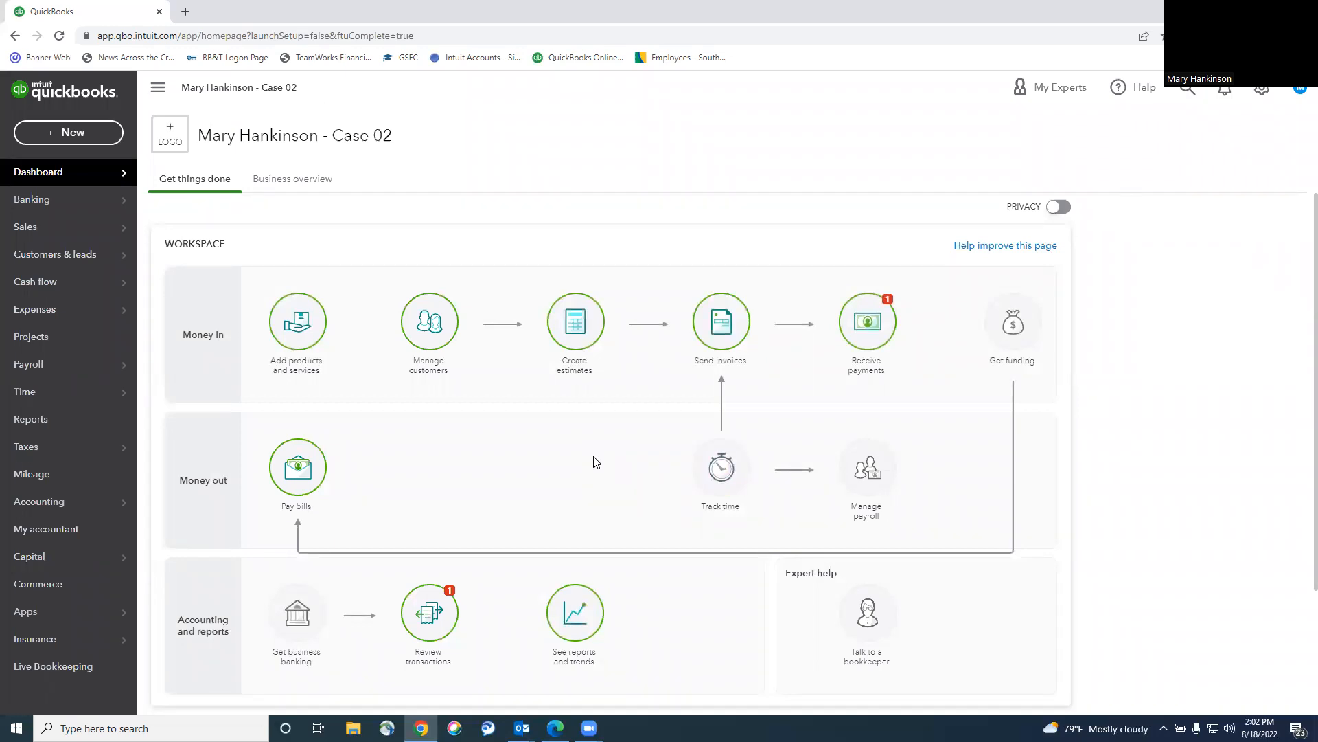
left_click(157, 87)
left_click(21, 87)
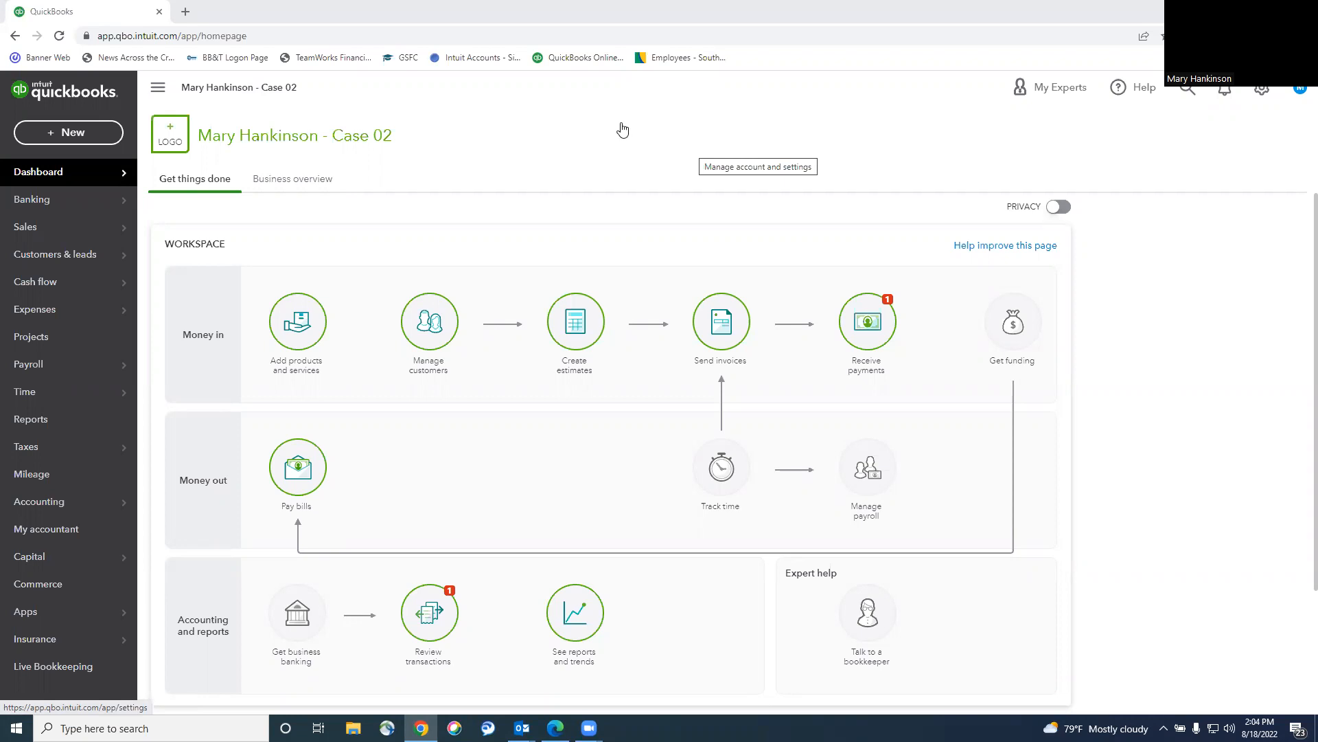
Switch to the Case 01 company from the gear menu's Switch company list.
left_click(1262, 92)
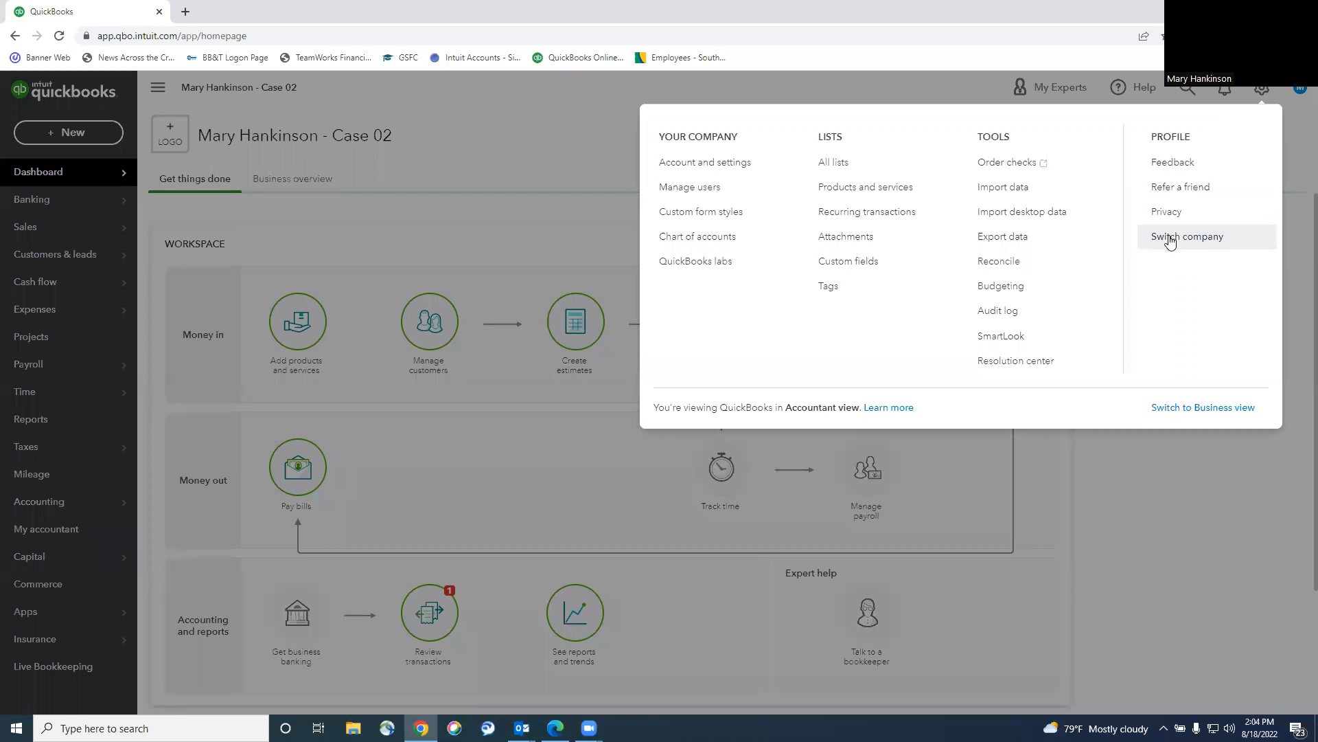
left_click(1170, 239)
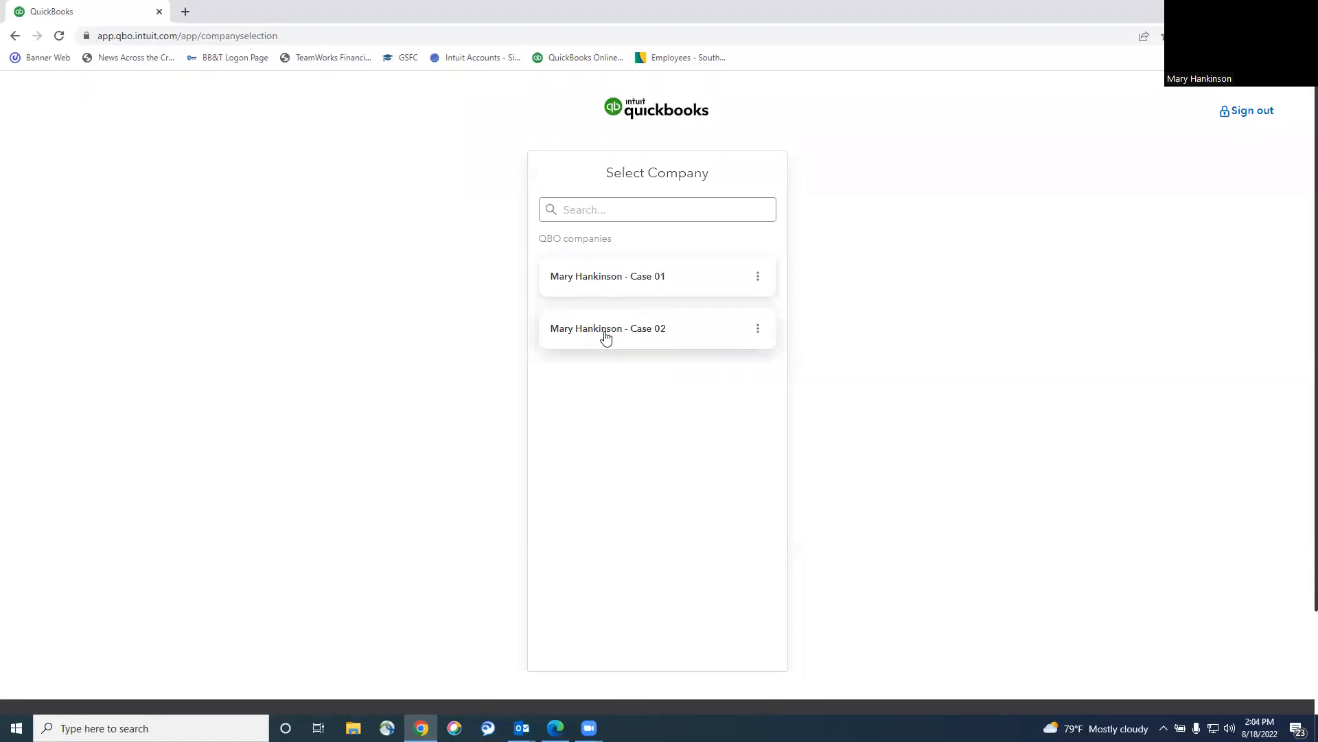
left_click(608, 278)
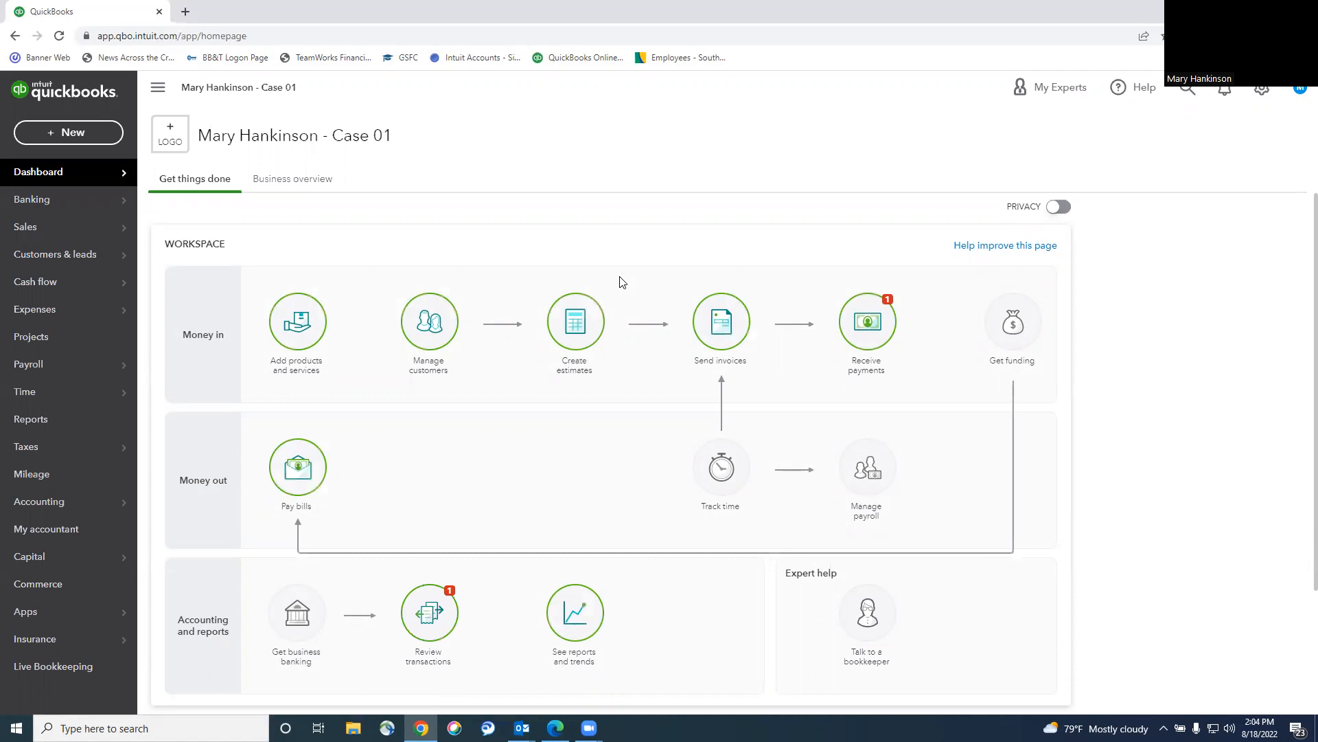
Use Switch company from the settings menu to open the Case 02 company.
left_click(1261, 94)
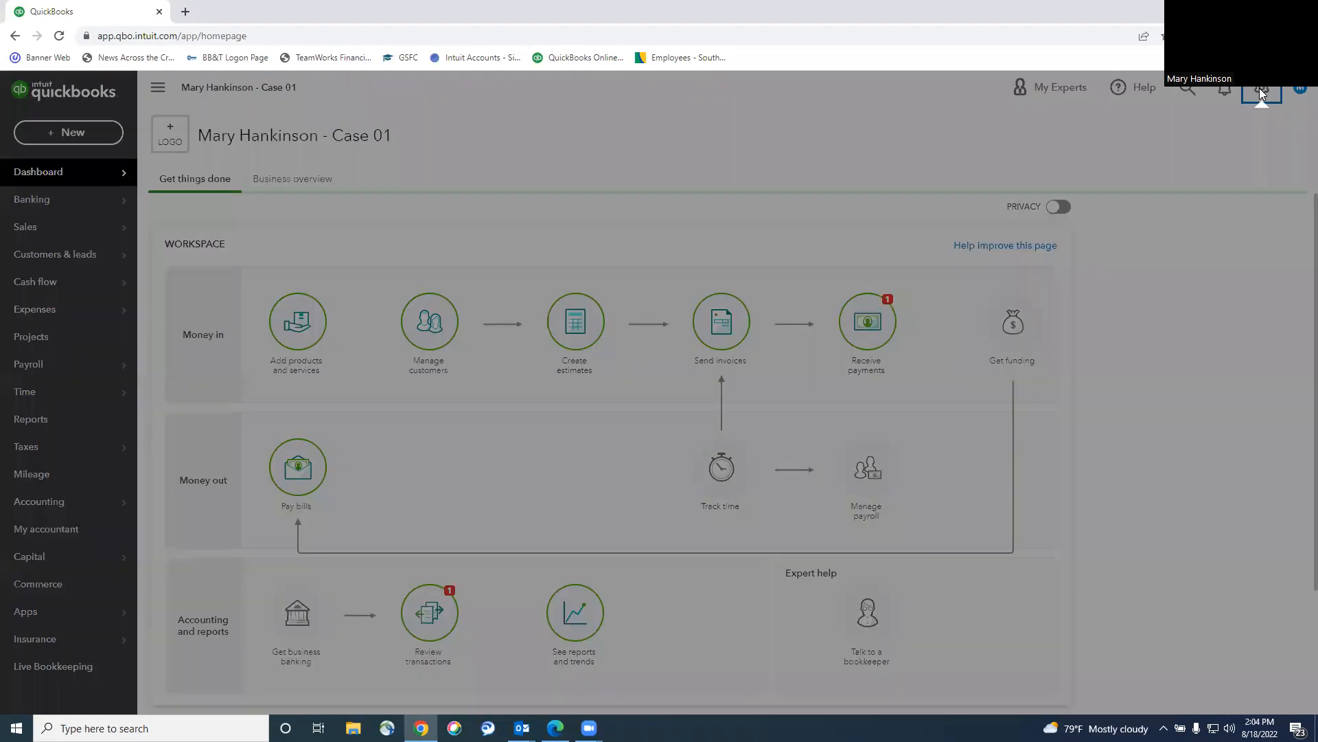
left_click(1181, 241)
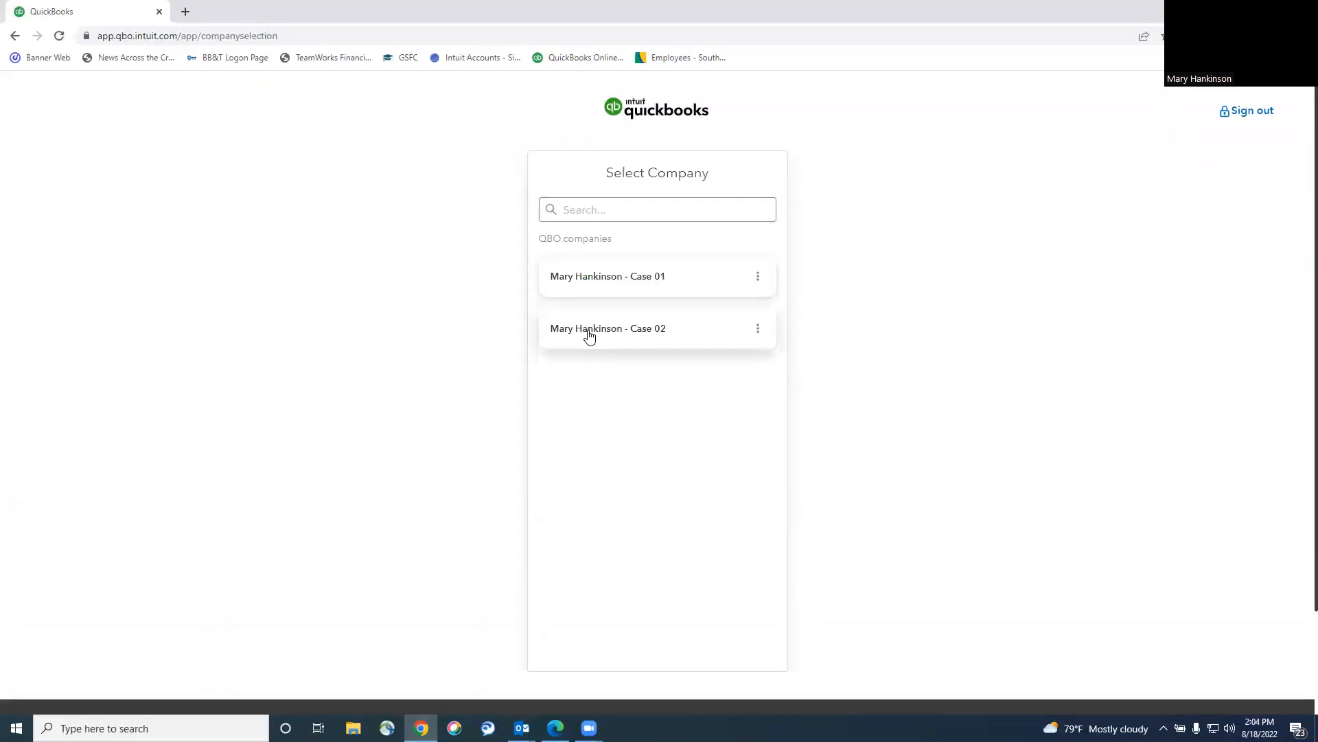
left_click(589, 333)
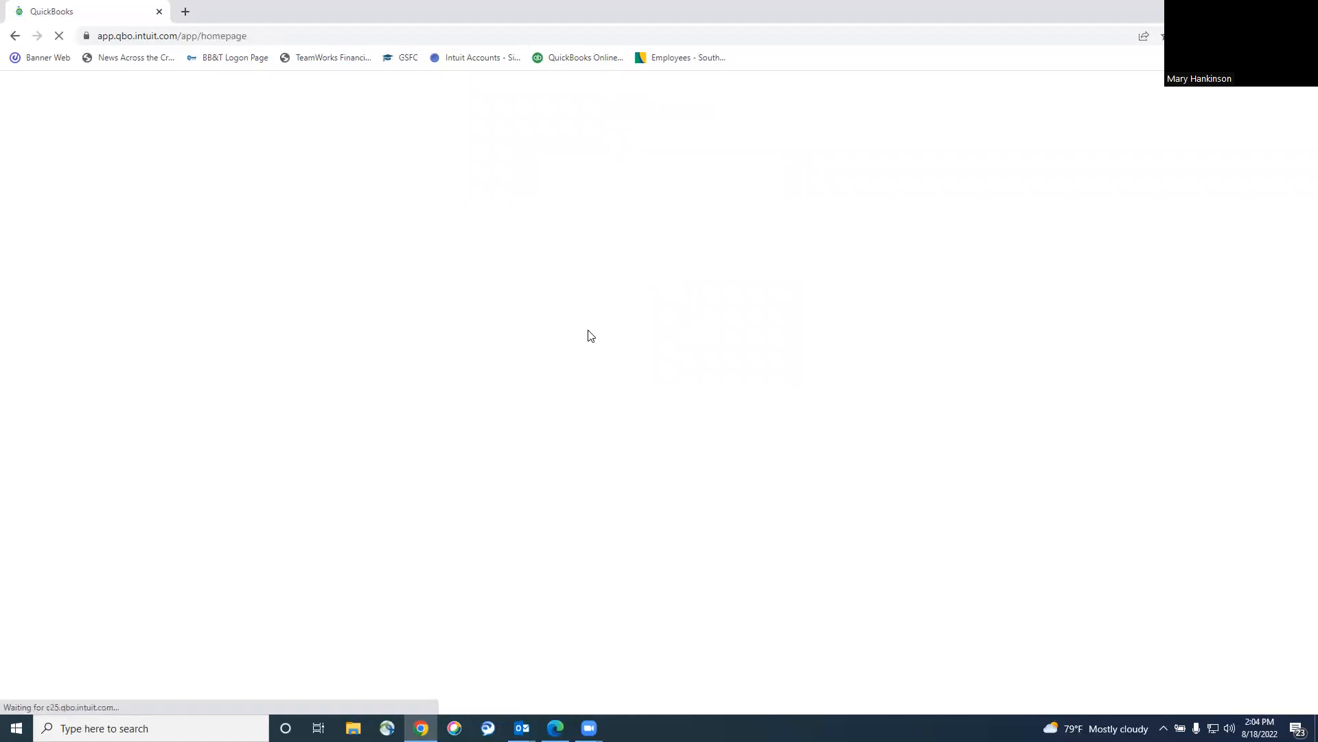